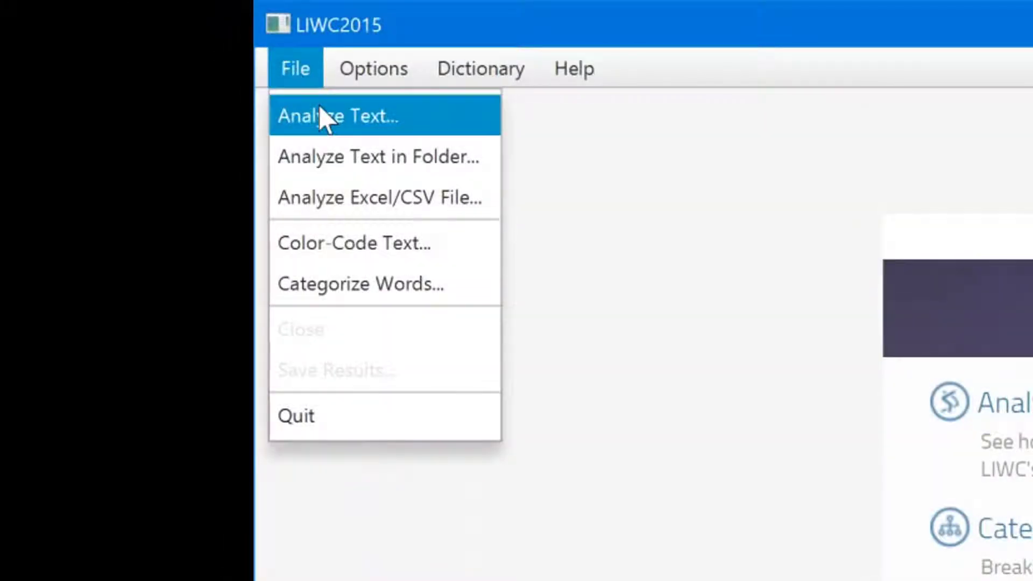
Step: Analyse JonBenetRamsey_note.doc and scroll through its category scores (382 words)
left_click(322, 114)
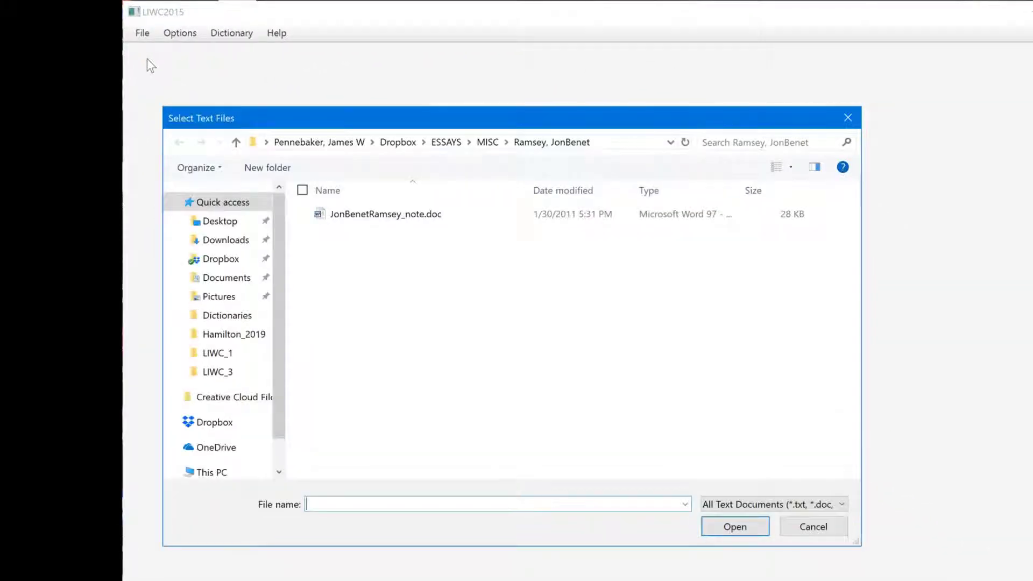
left_click(340, 216)
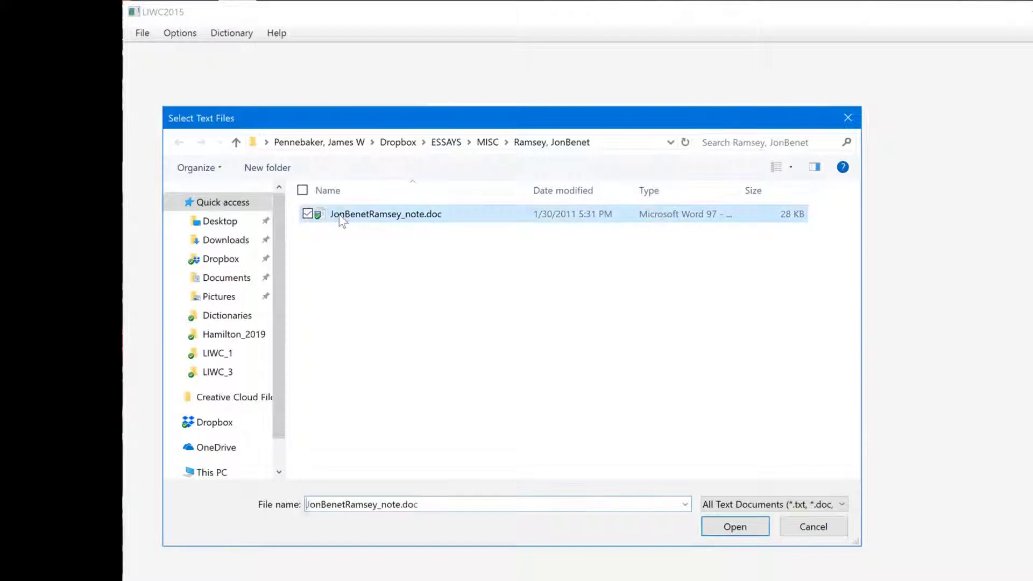
left_click(745, 528)
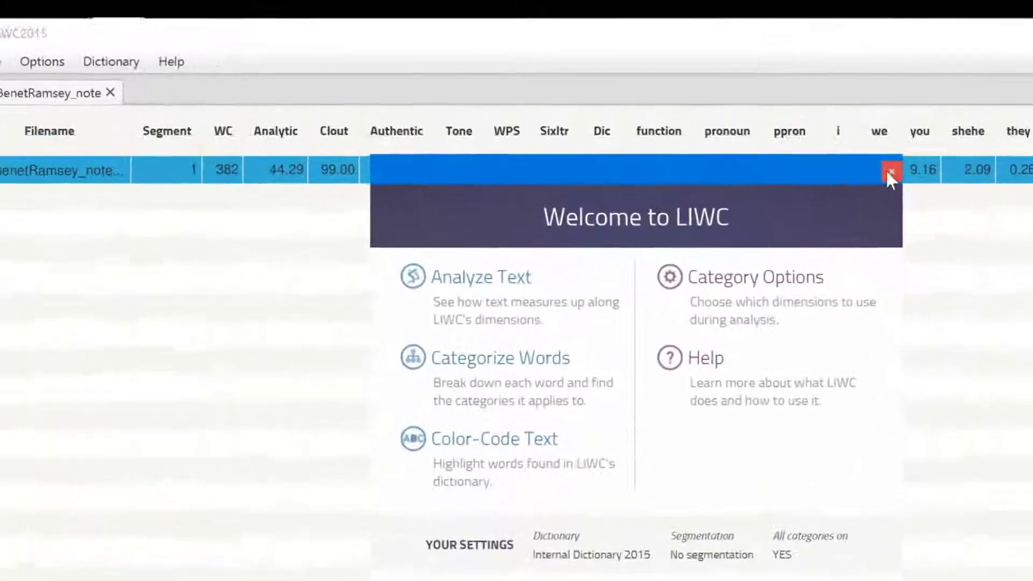
left_click(816, 115)
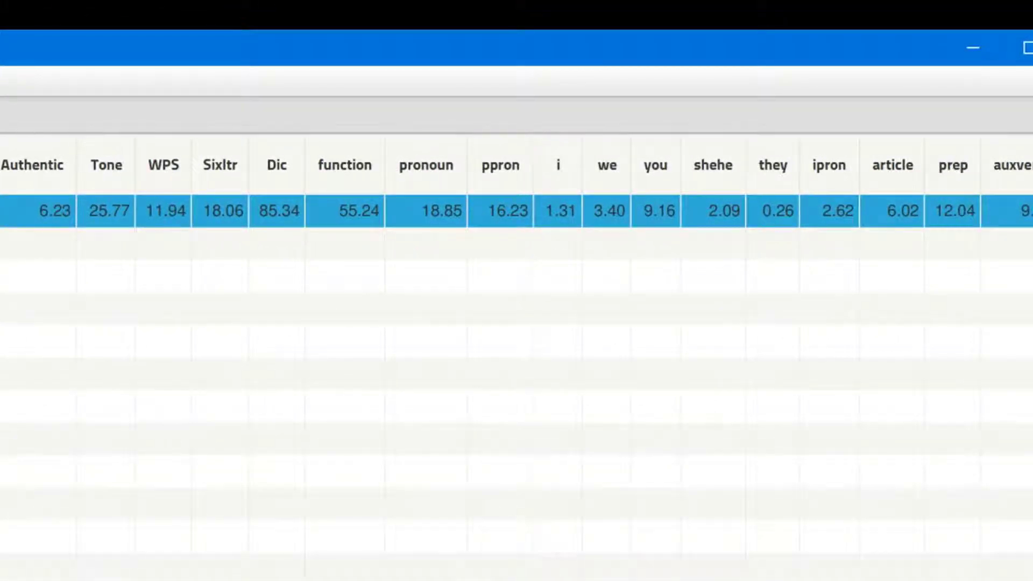
scroll(517, 210, "right", 15)
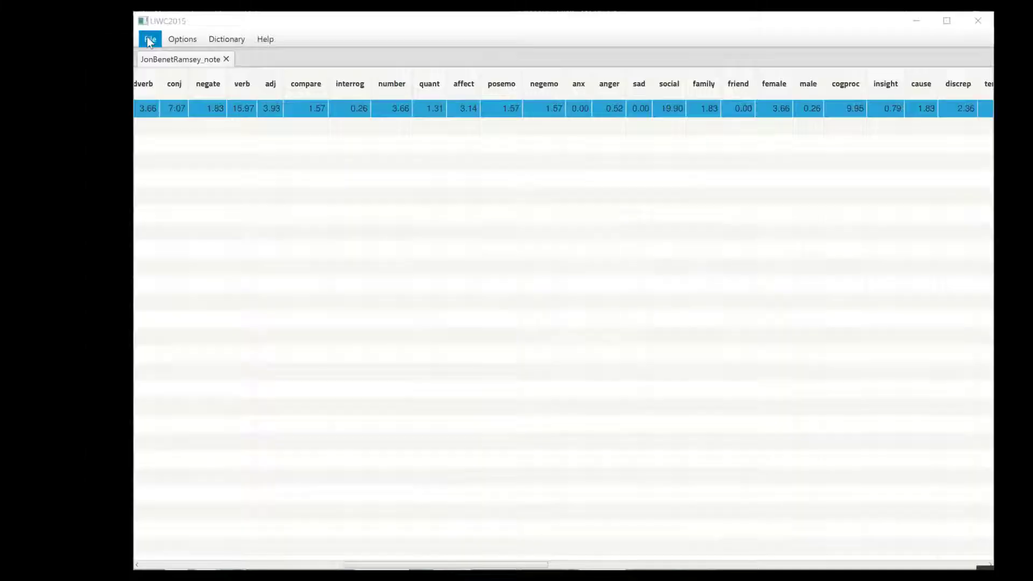
left_click(148, 37)
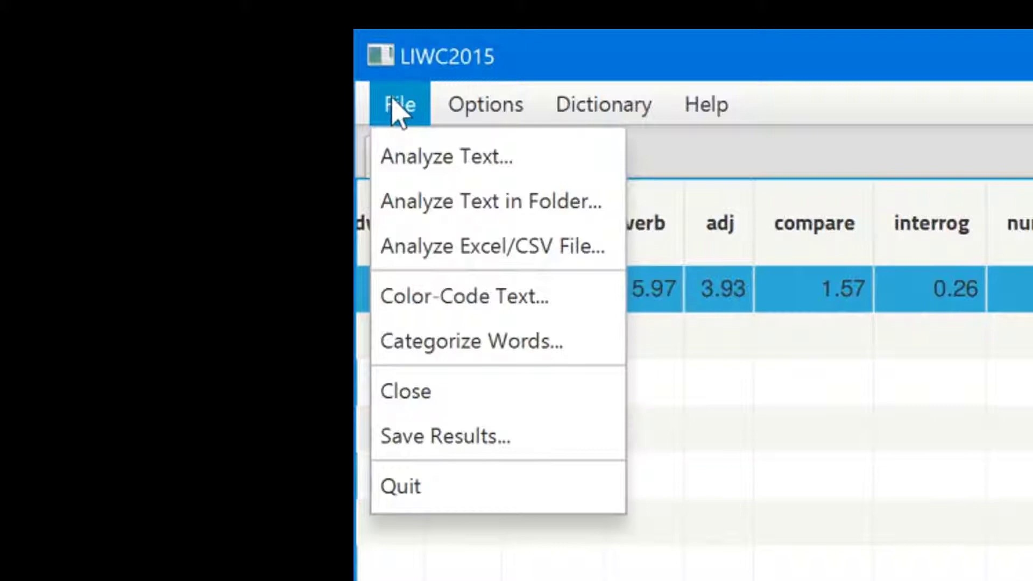
mouse_move(487, 115)
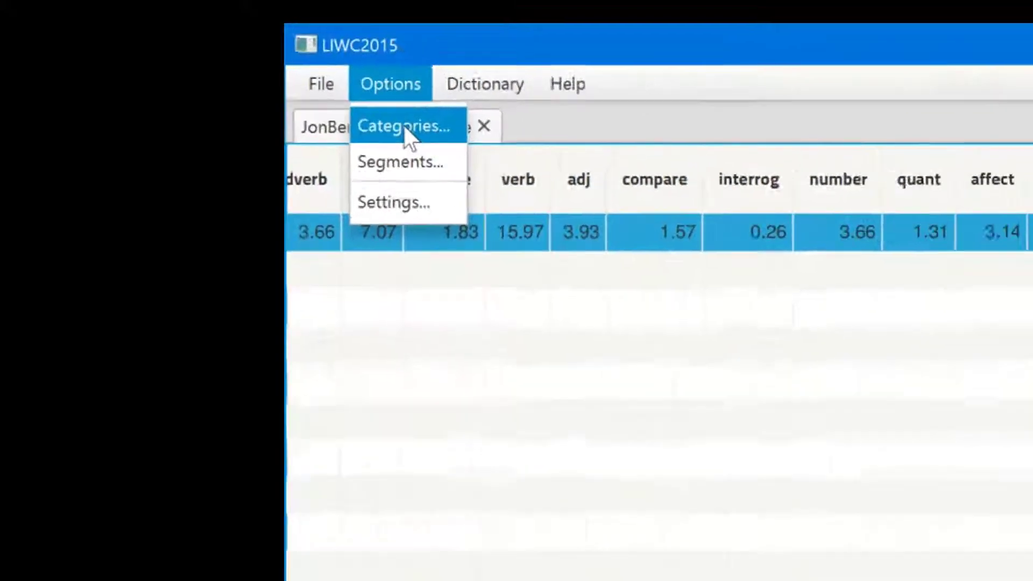
left_click(505, 159)
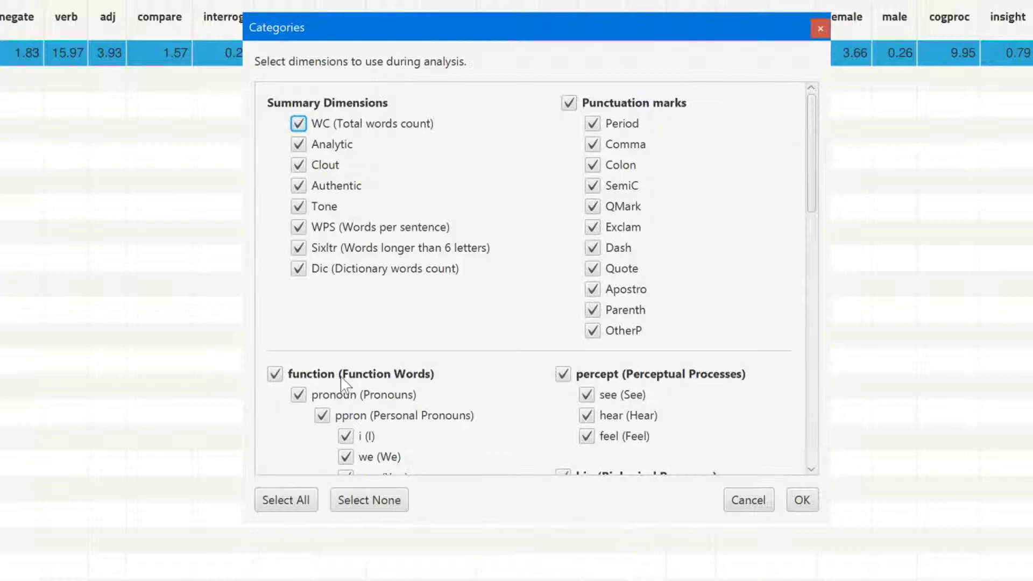
scroll(510, 169, "down", 8)
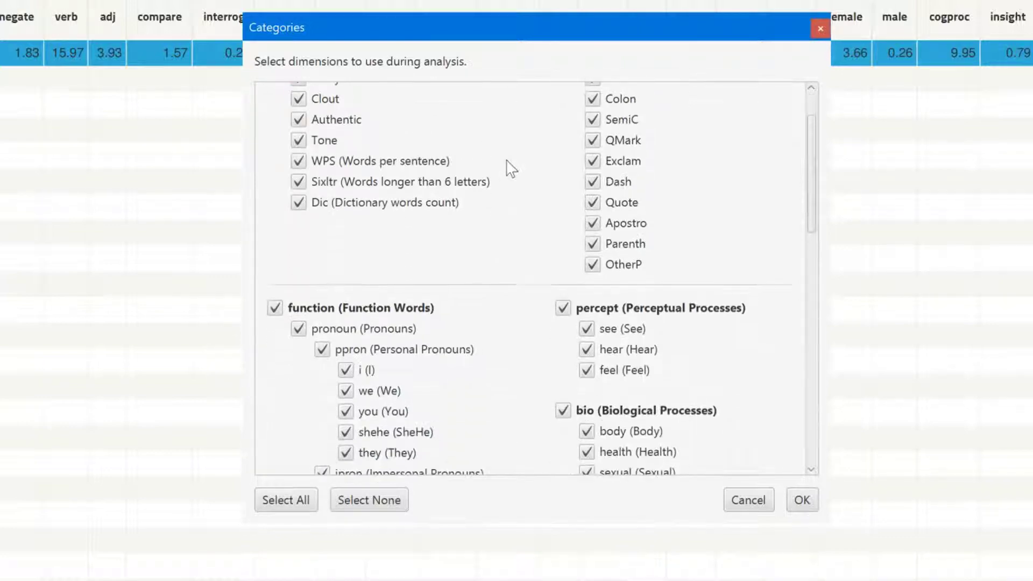
scroll(510, 168, "down", 1)
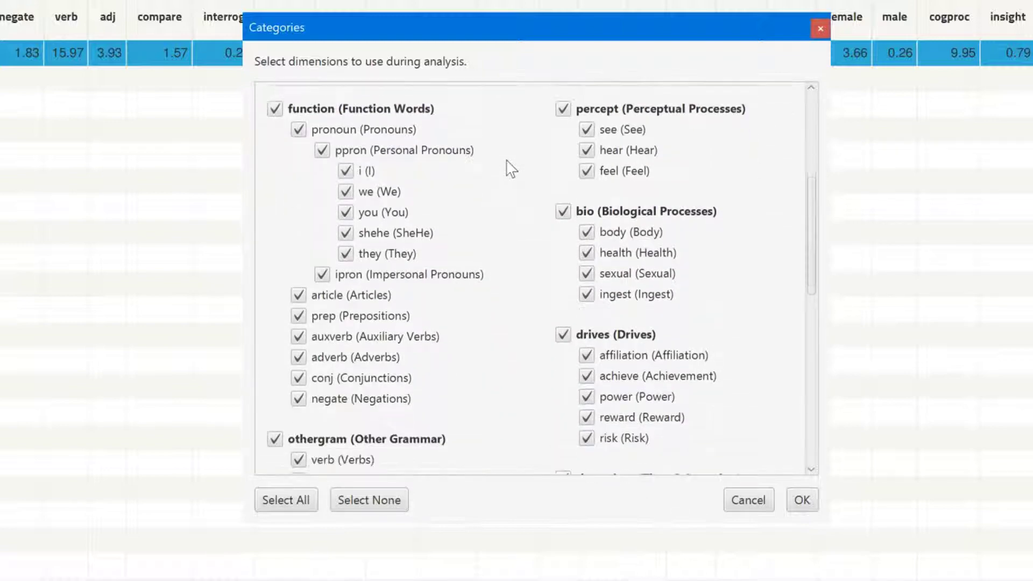
scroll(510, 169, "down", 8)
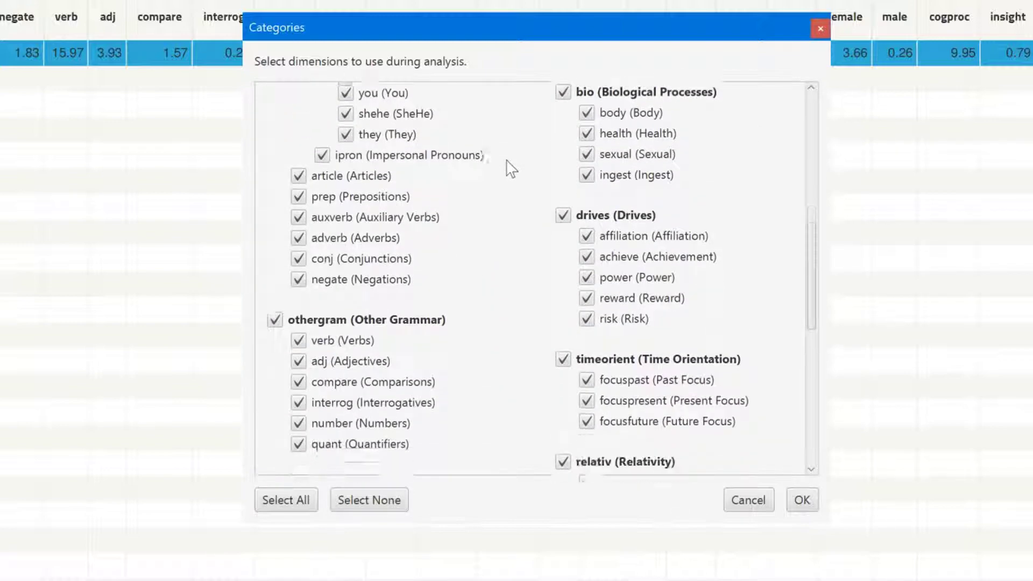
scroll(510, 168, "down", 2)
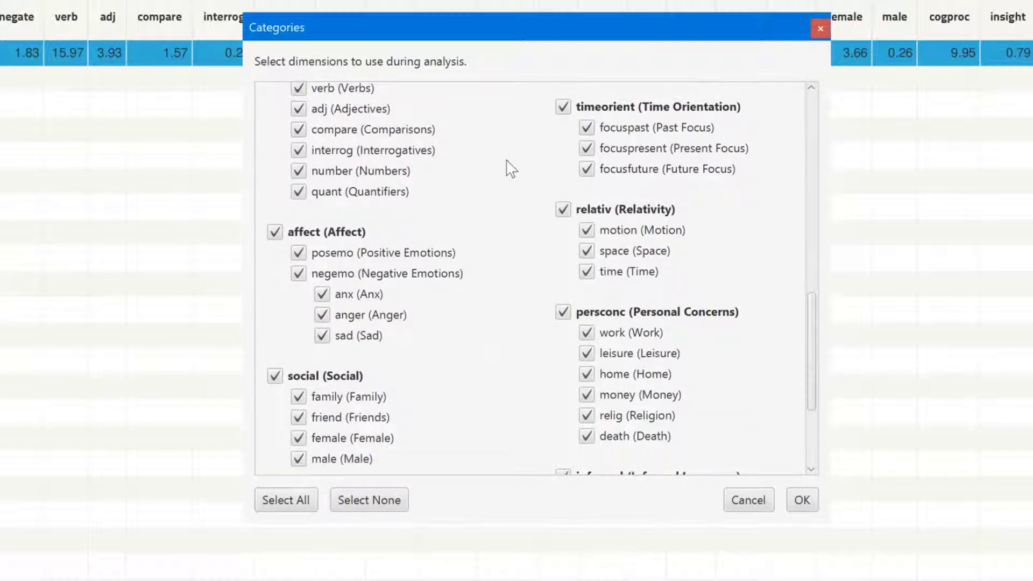
scroll(510, 169, "down", 4)
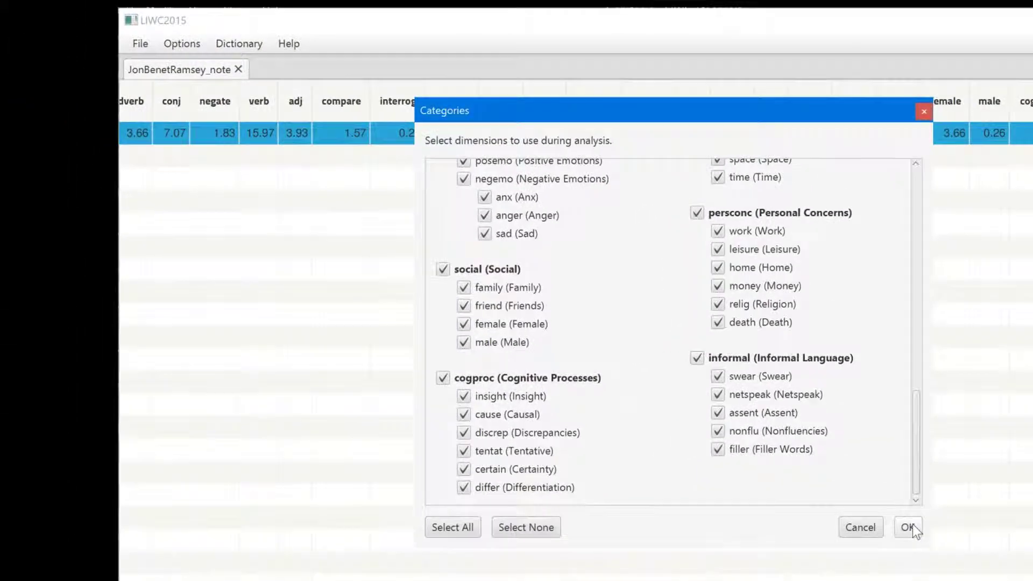
left_click(802, 500)
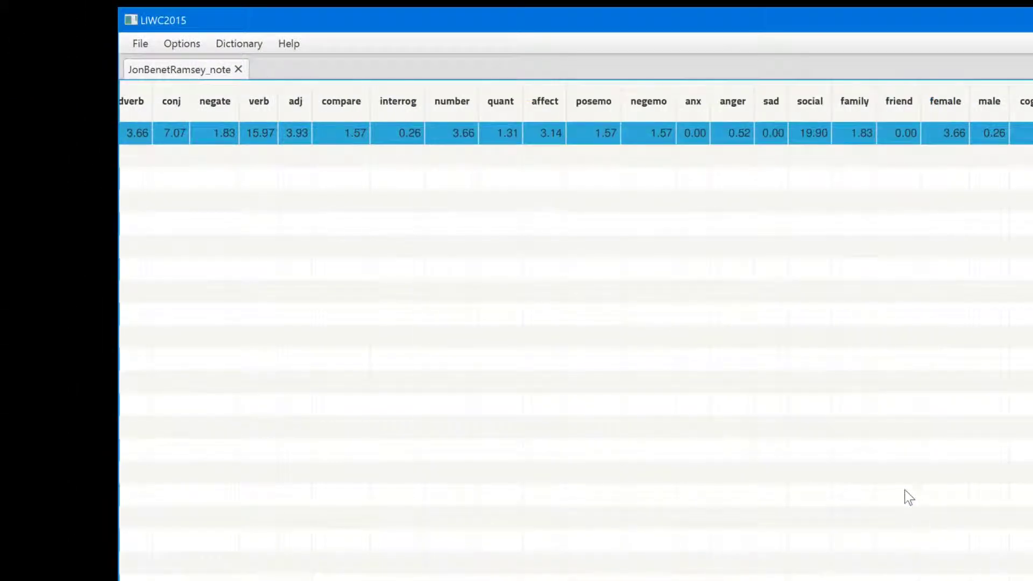
Step: Categorize JonBenetRamsey_note.doc word by word, marking each word's matching categories with X
left_click(143, 44)
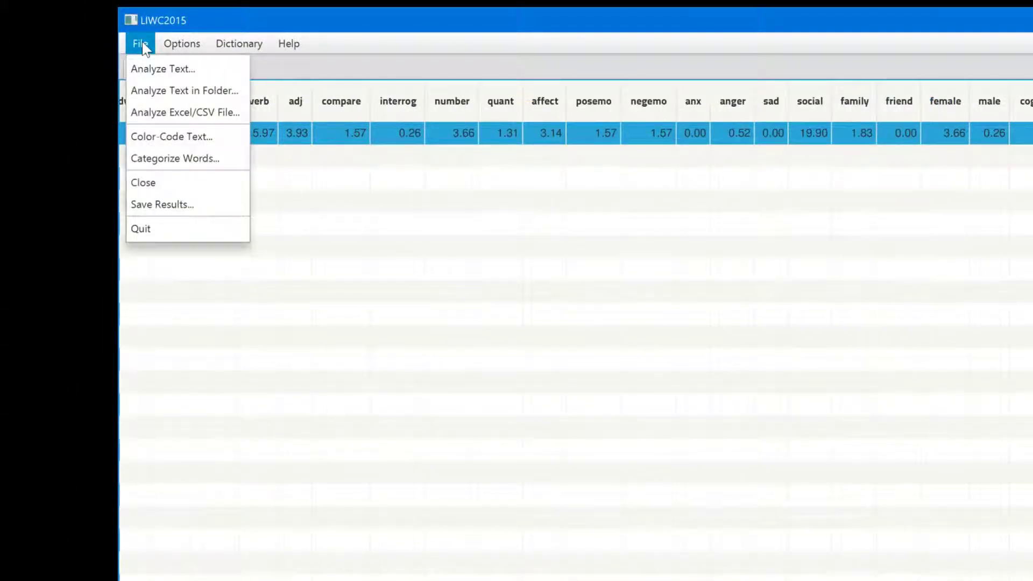
left_click(165, 160)
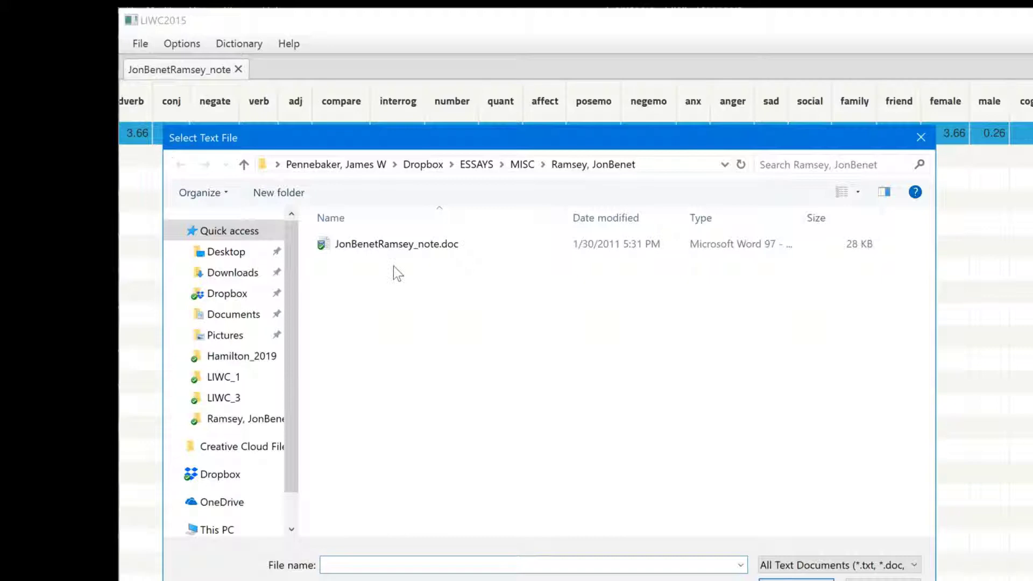
left_click(391, 246)
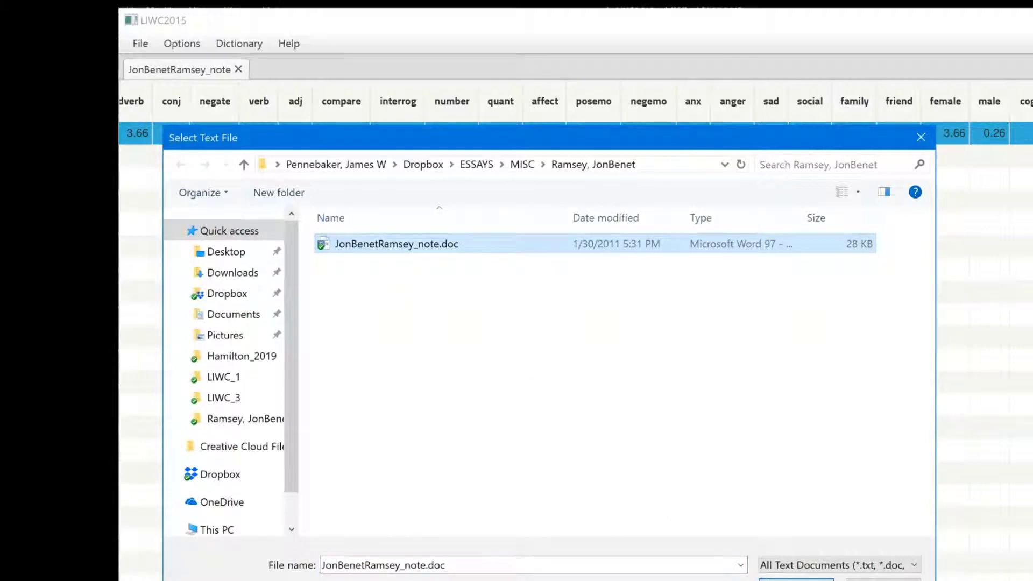
left_click(791, 579)
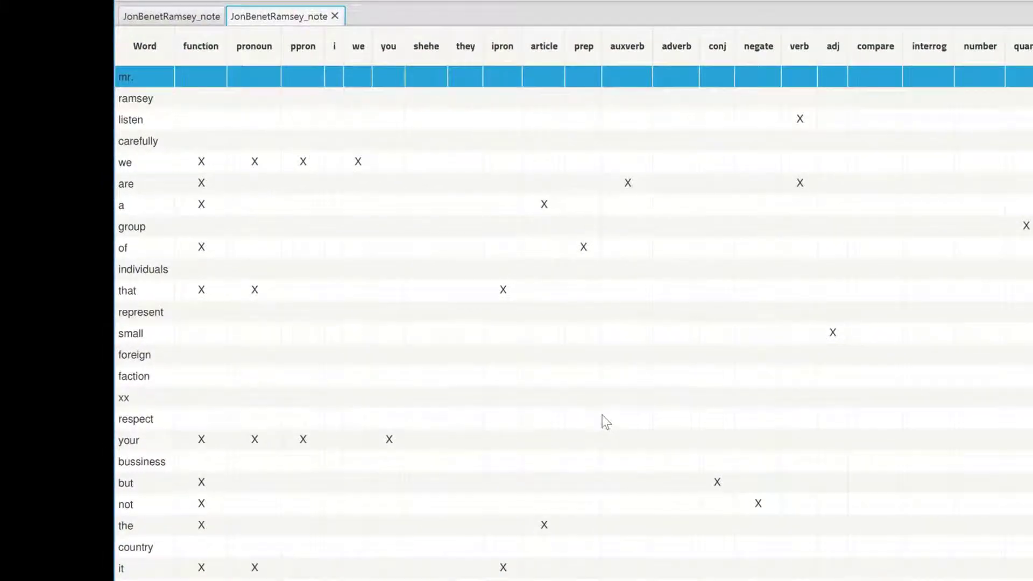
left_click(136, 1)
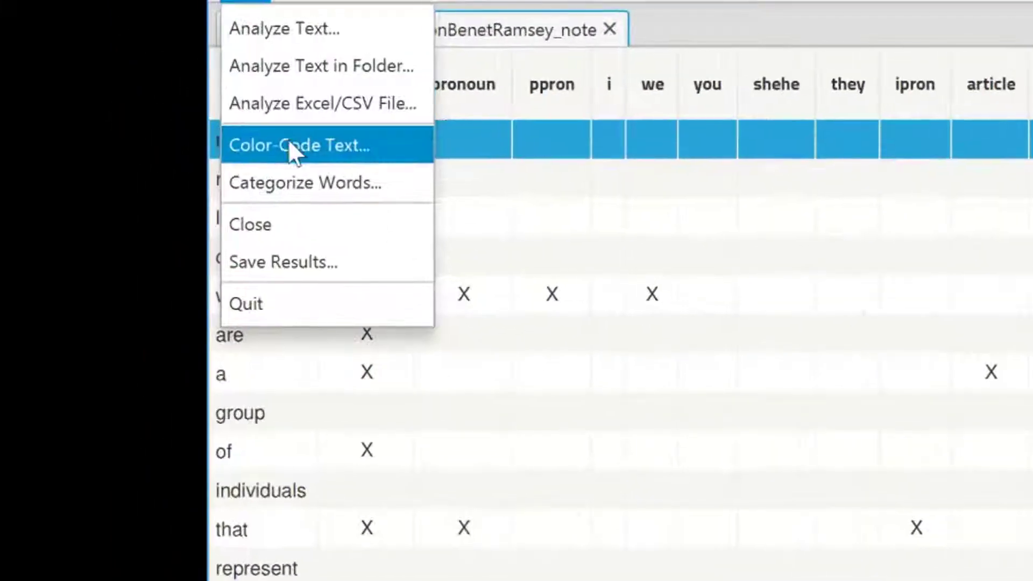
Step: Color-code JonBenetRamsey_note.doc so its dictionary words show highlighted in bold orange
left_click(291, 149)
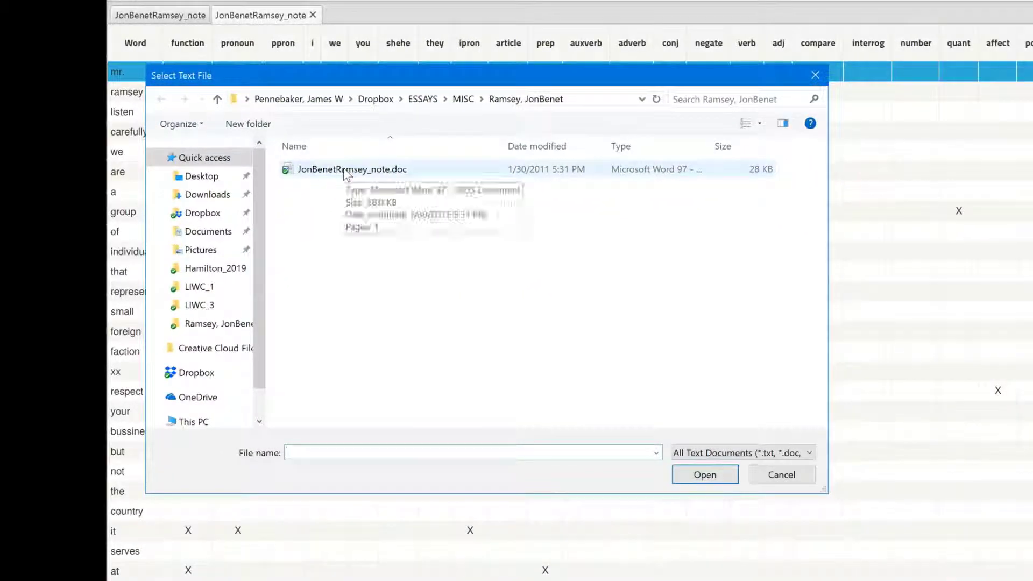
left_click(345, 171)
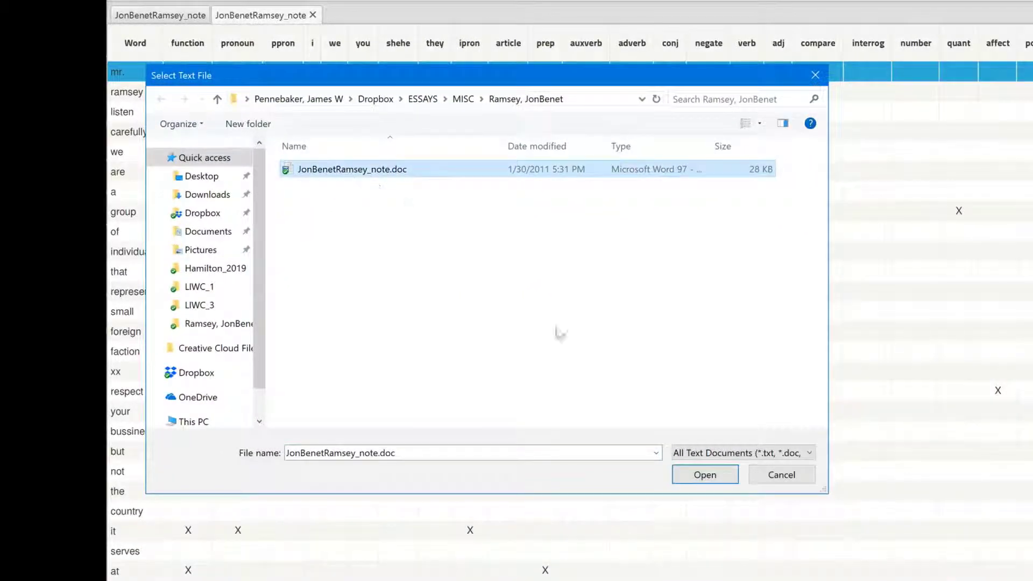
left_click(705, 476)
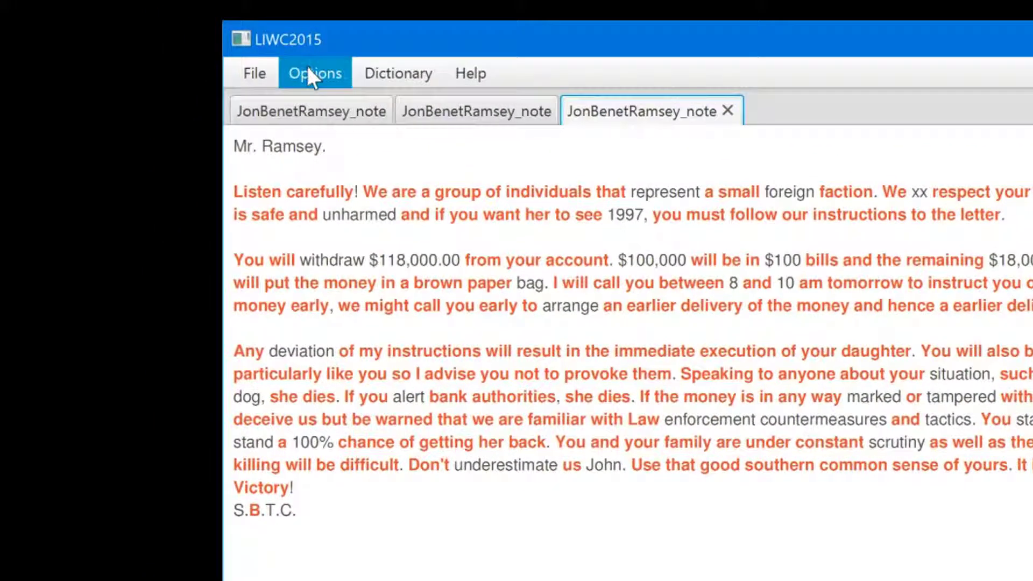
Step: Clear all categories and keep only ppron (i, we, you, shehe, they)
left_click(309, 70)
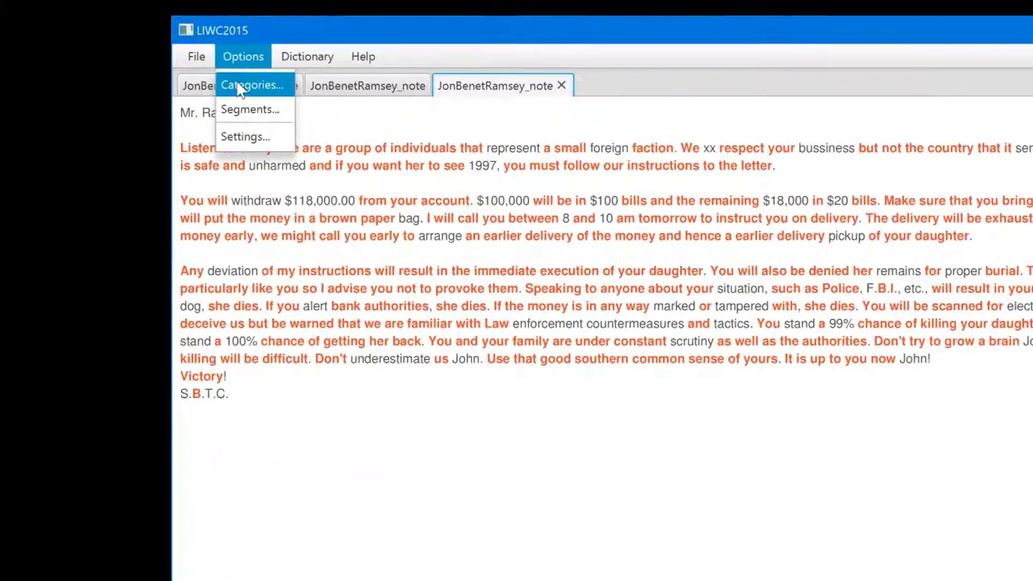
left_click(307, 109)
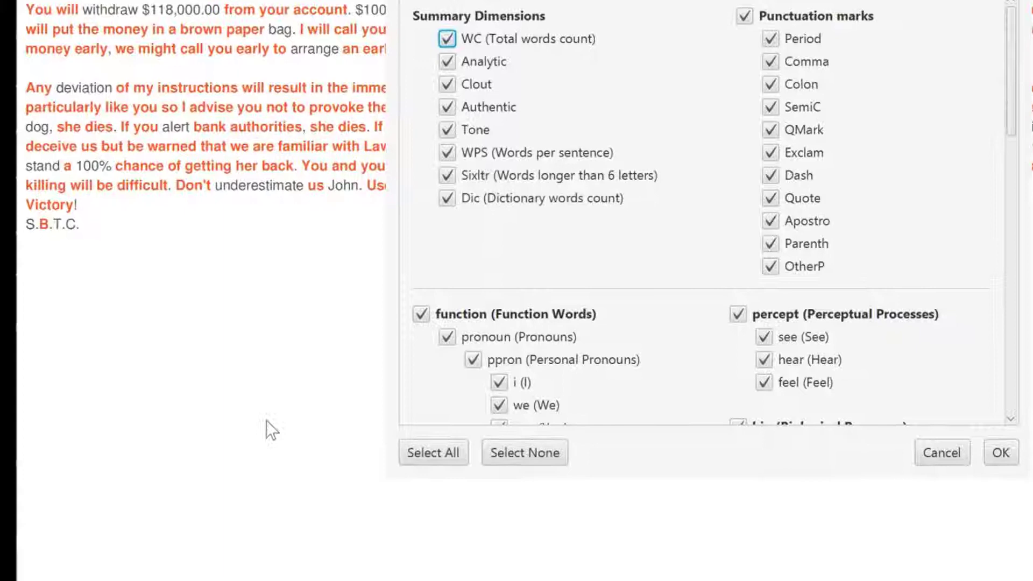
left_click(532, 455)
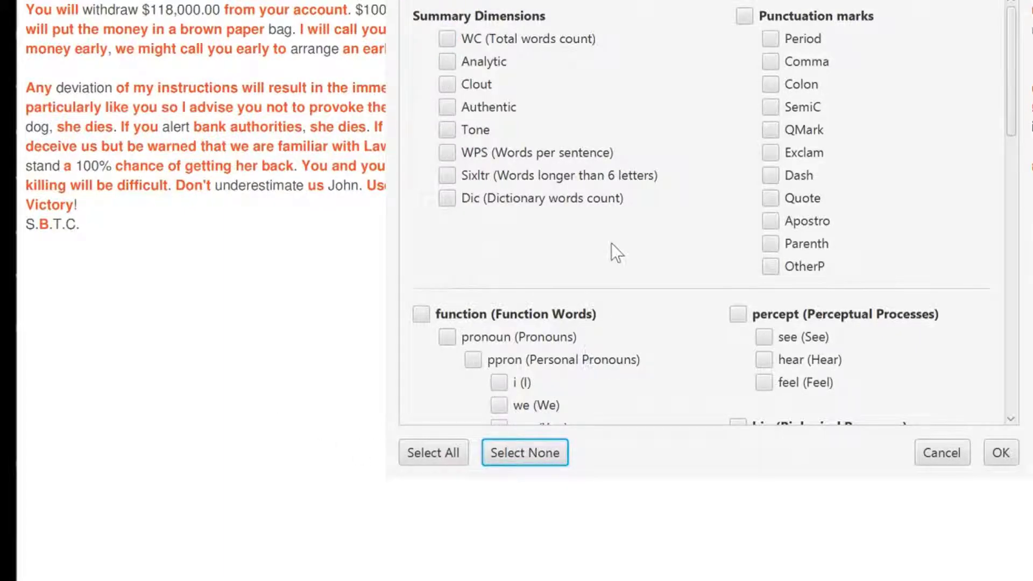
scroll(612, 249, "down", 2)
scroll(611, 243, "down", 3)
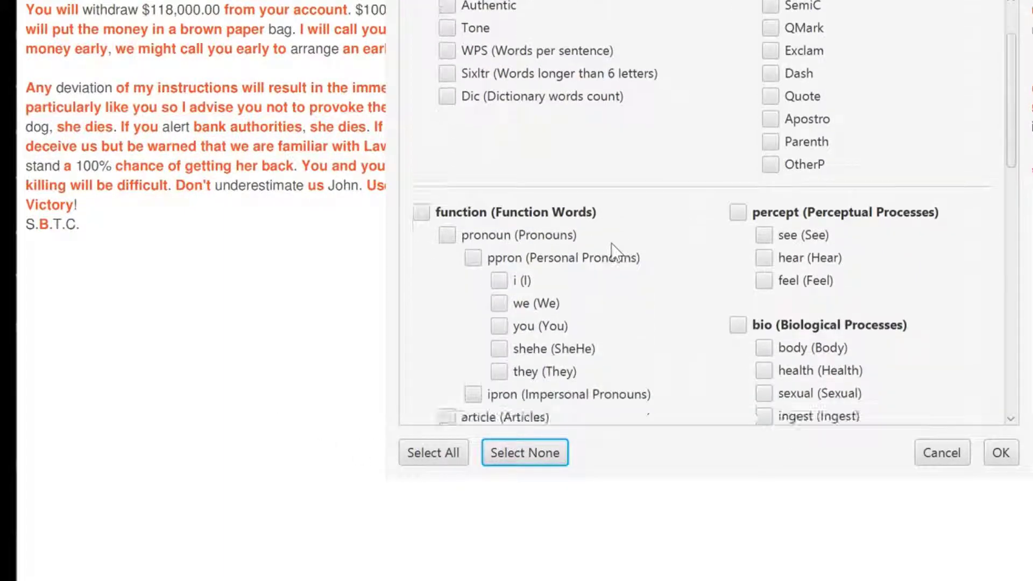
left_click(473, 258)
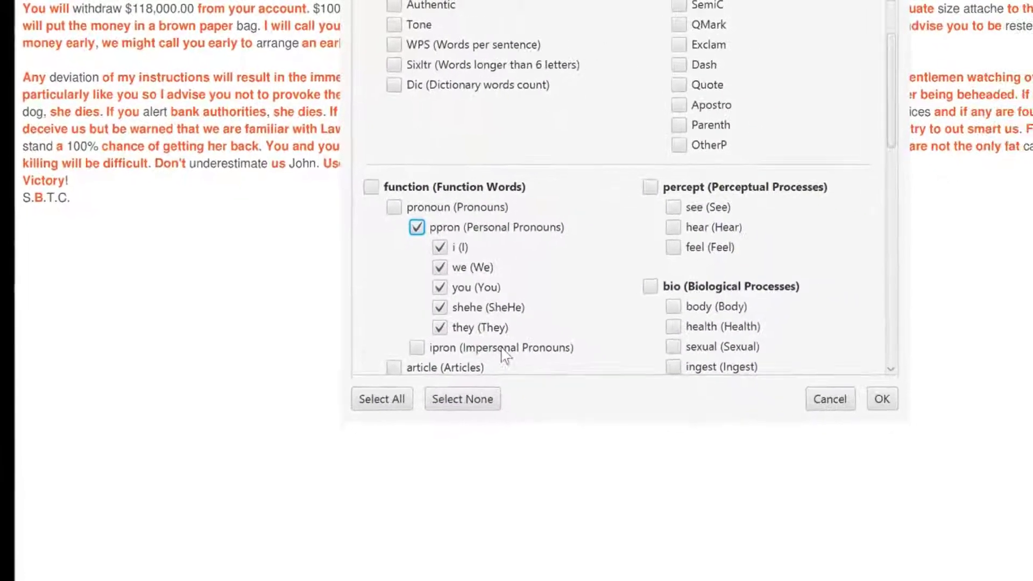
scroll(514, 266, "down", 3)
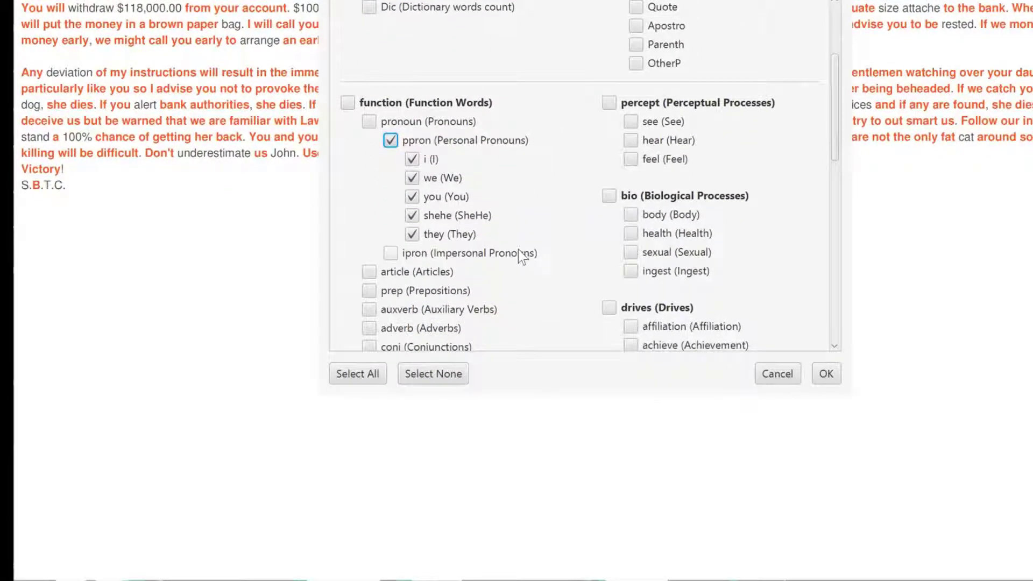
left_click(827, 375)
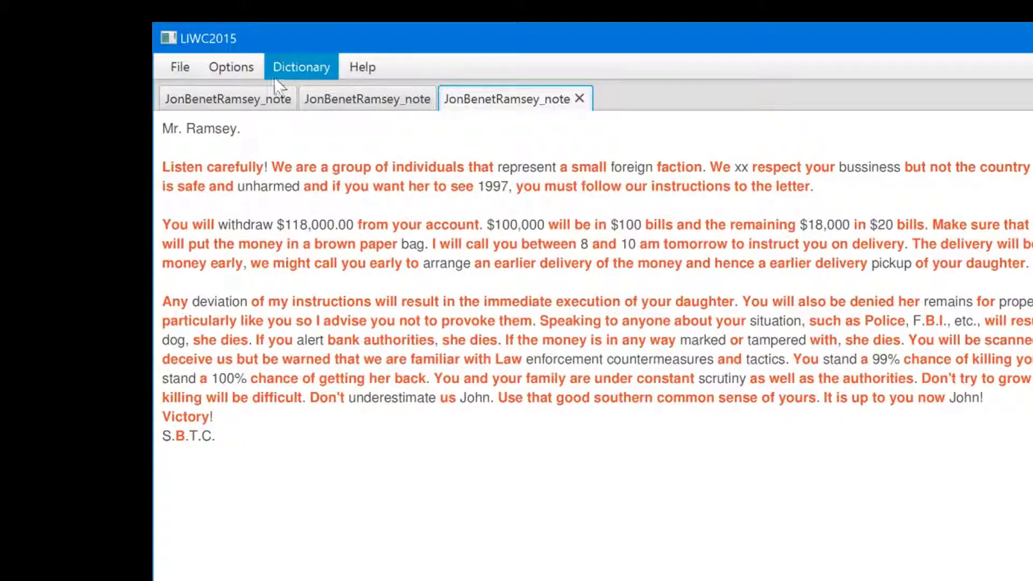
Step: Color-code JonBenetRamsey_note.doc again so only its personal pronouns are highlighted
left_click(176, 60)
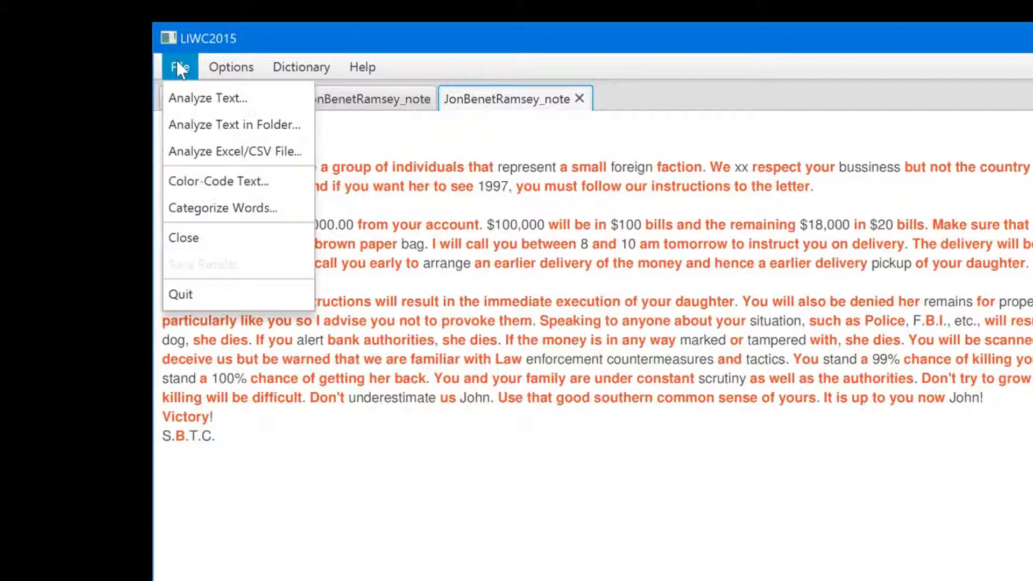
left_click(200, 183)
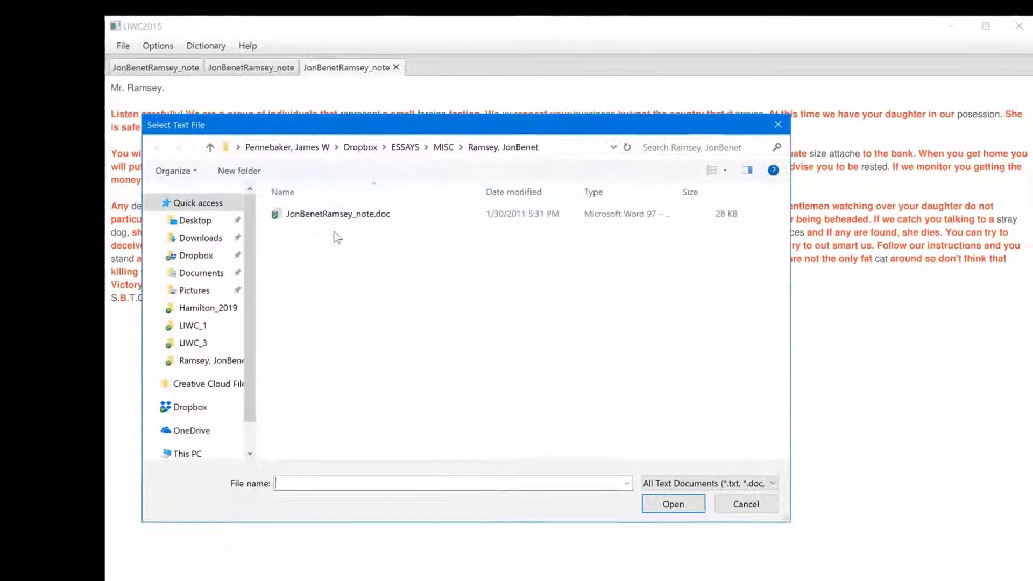
left_click(326, 215)
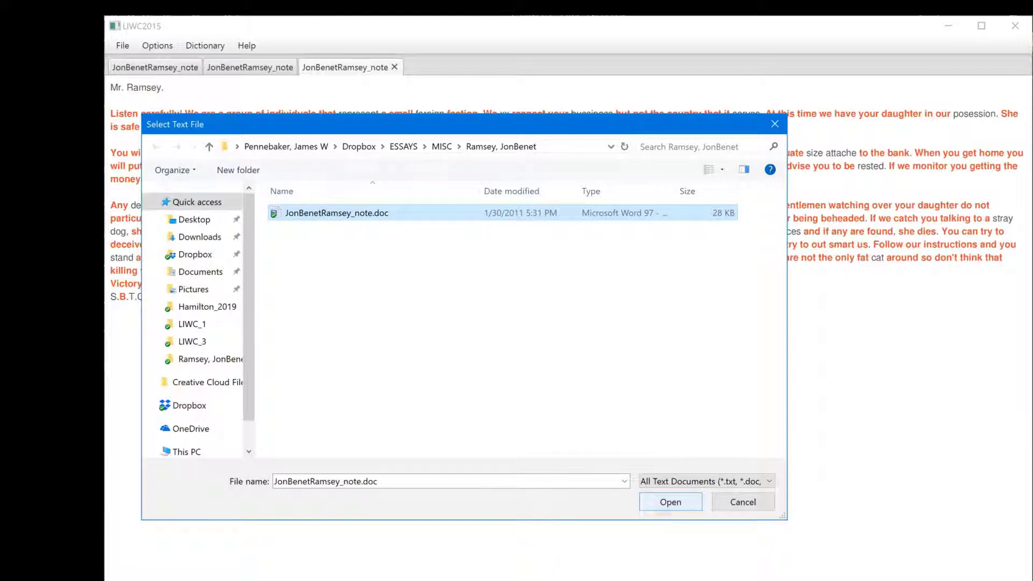
left_click(671, 502)
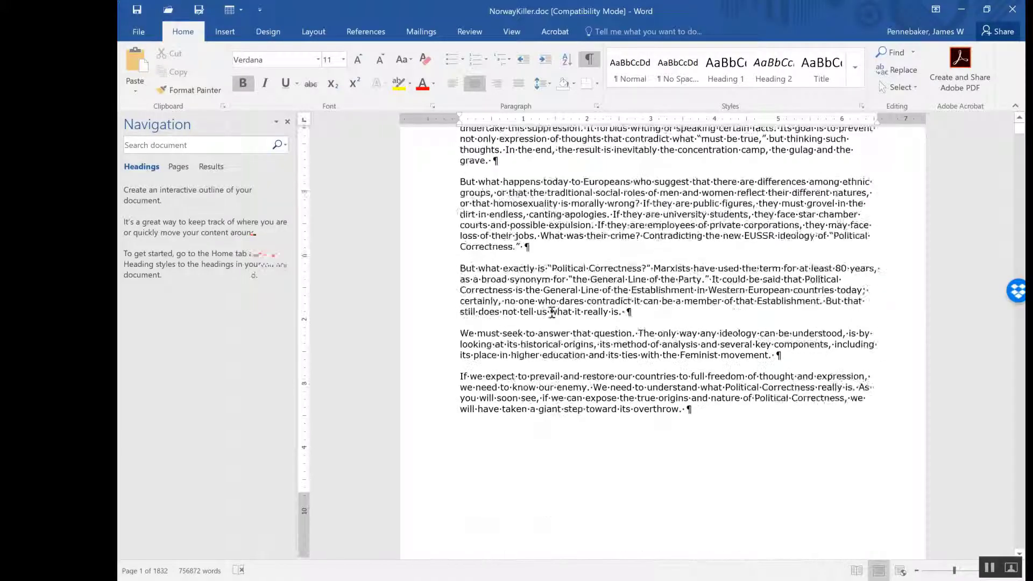
Step: Scroll the NorwayKiller manifesto in Word from page 1 down to page 2
scroll(552, 312, "down", 15)
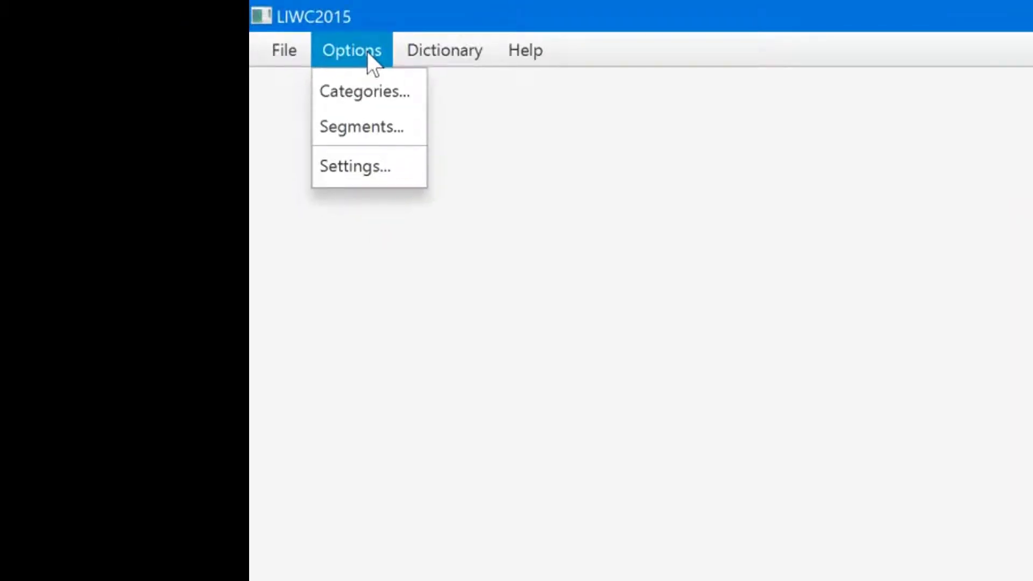
Step: Clear all categories, then include only WC, Analytic, we and posemo
left_click(363, 91)
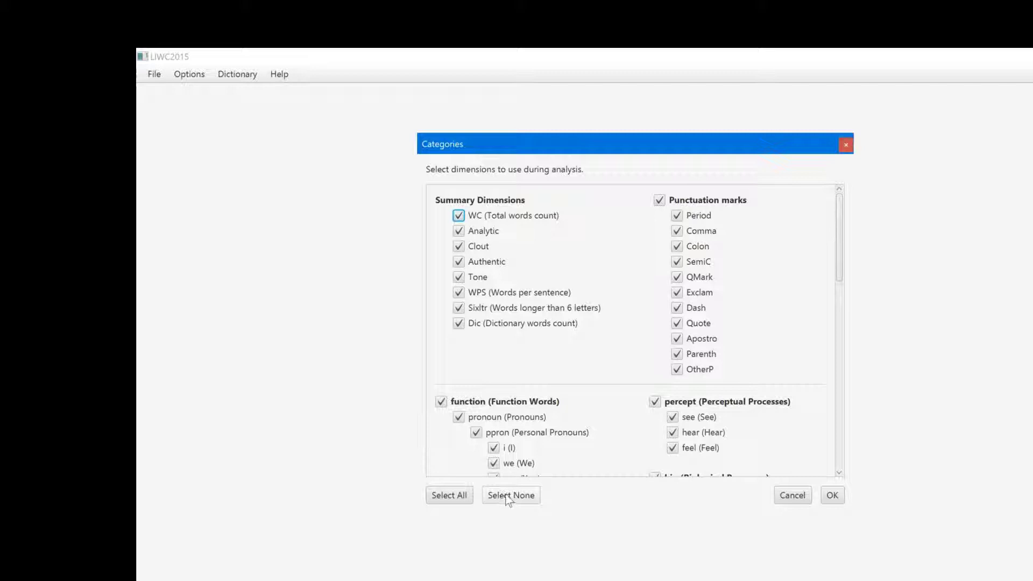
left_click(507, 498)
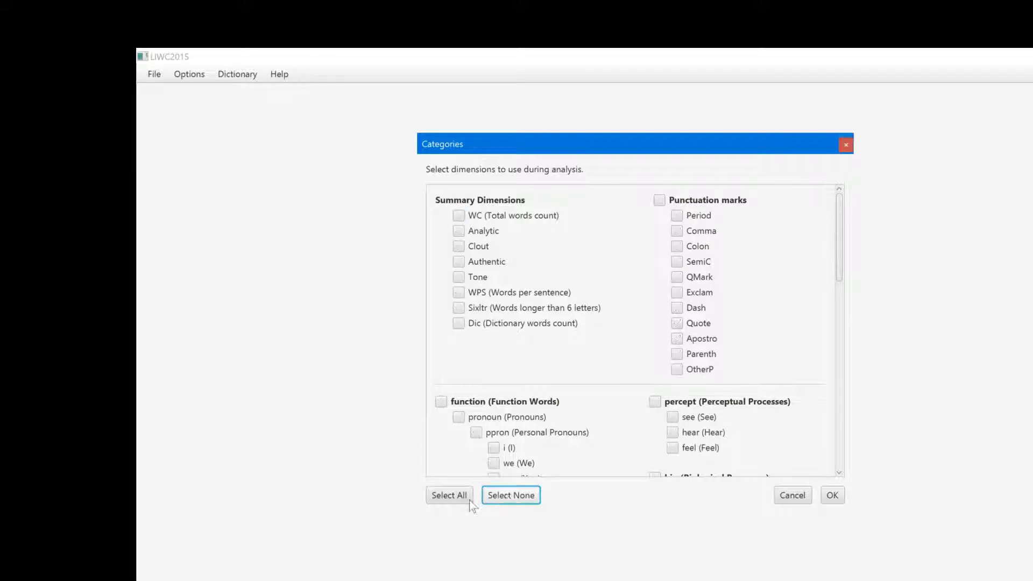
left_click(458, 215)
left_click(459, 231)
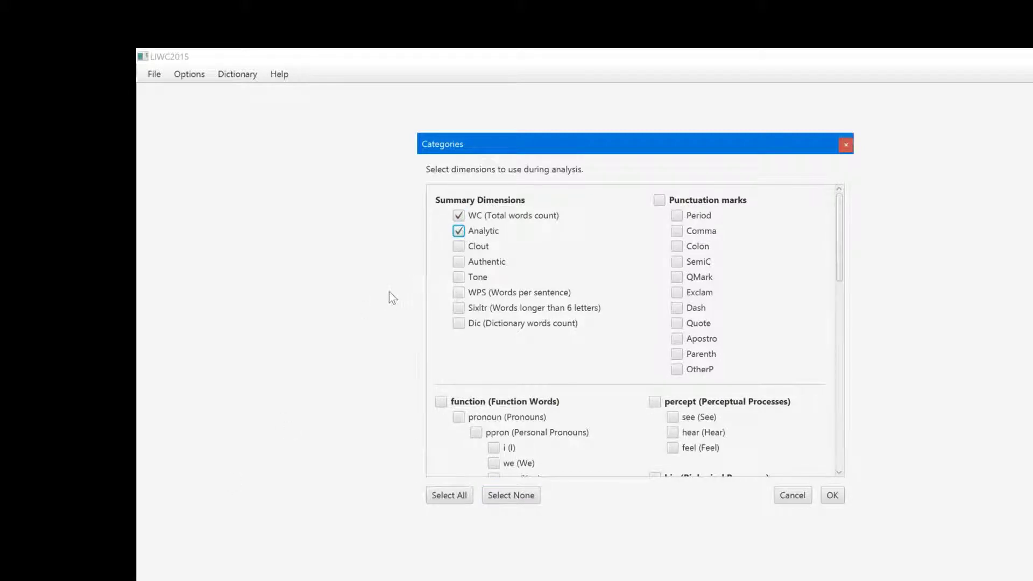
scroll(674, 351, "down", 4)
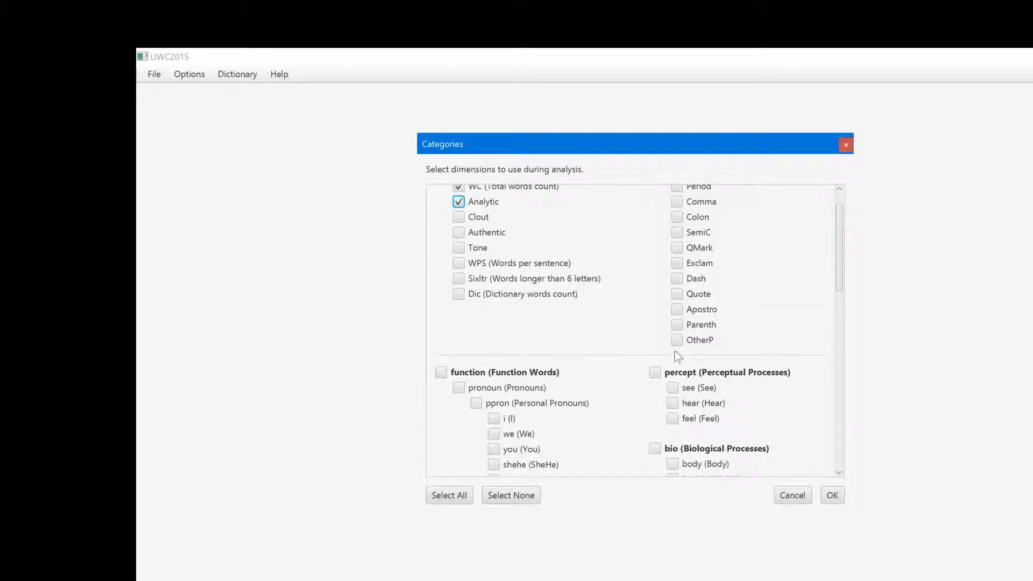
scroll(670, 343, "down", 2)
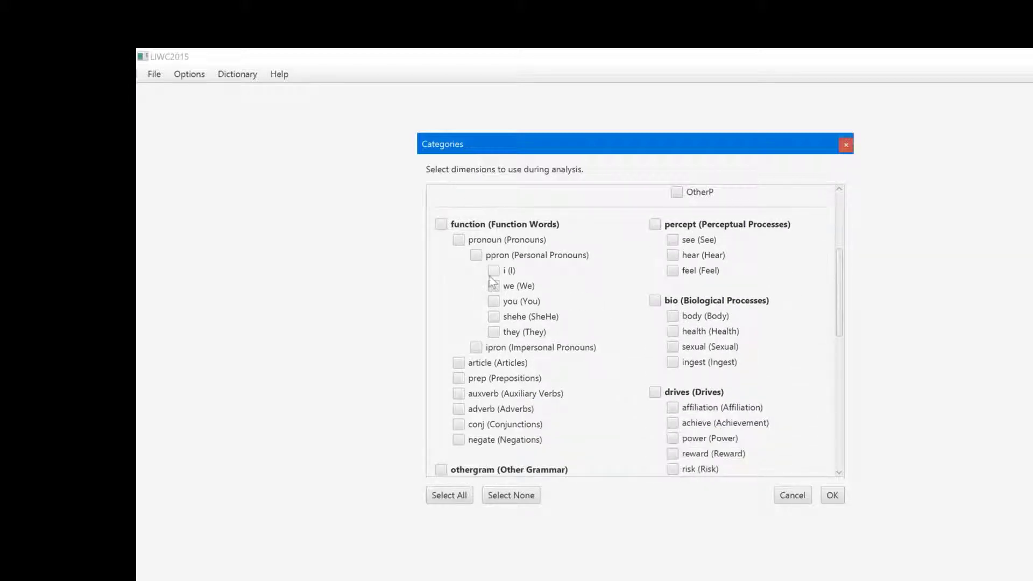
left_click(497, 288)
scroll(579, 295, "down", 4)
scroll(586, 296, "down", 6)
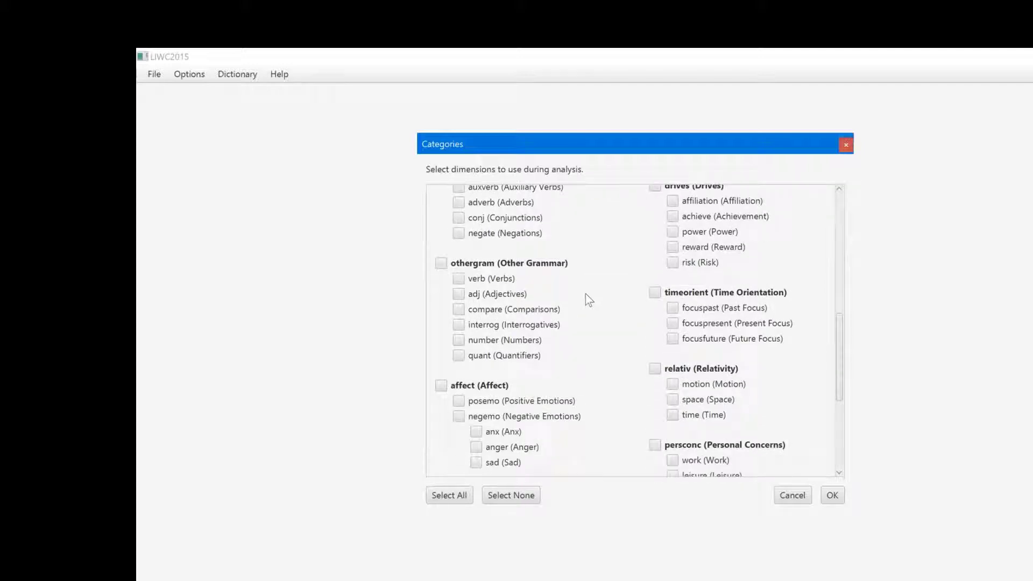
scroll(585, 292, "down", 1)
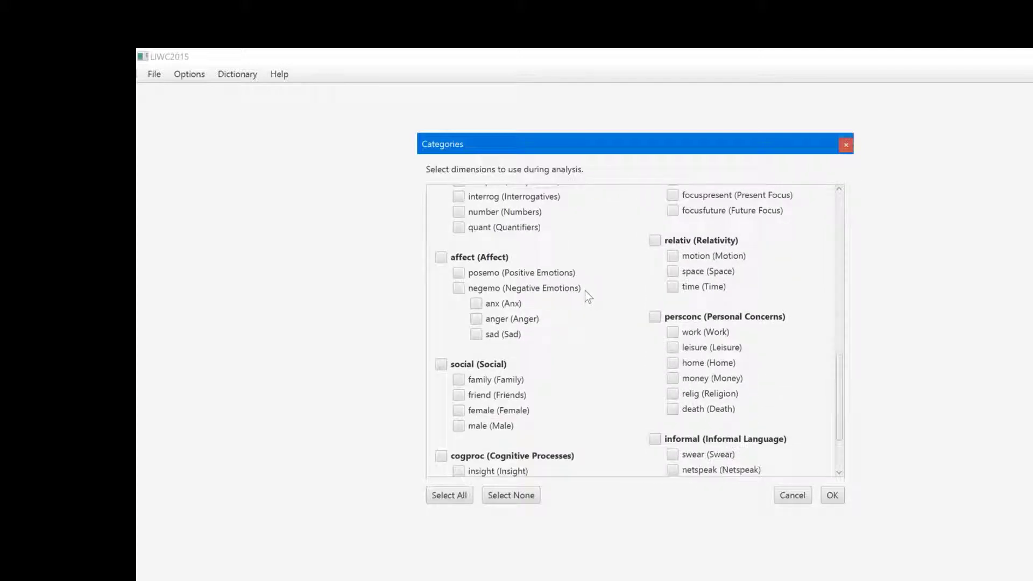
left_click(463, 274)
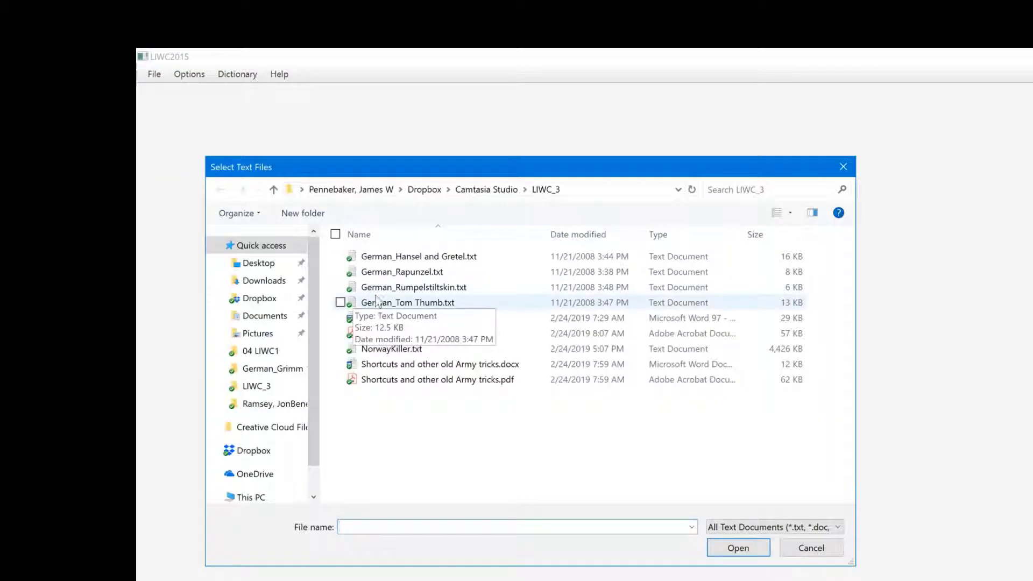
Step: Analyse NorwayKiller.txt as one text: 740049 words, Analytic 91.41
left_click(397, 351)
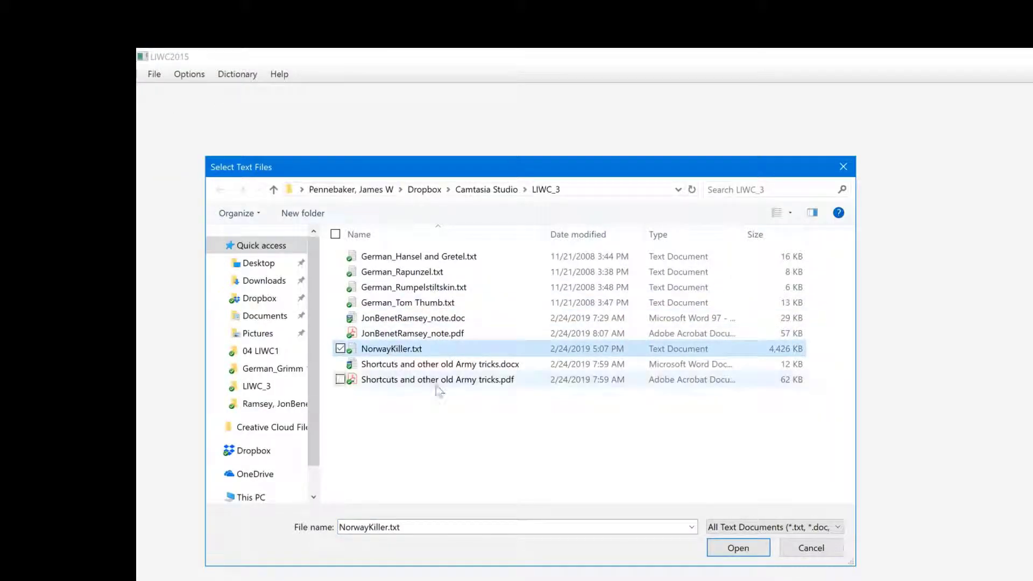
left_click(747, 544)
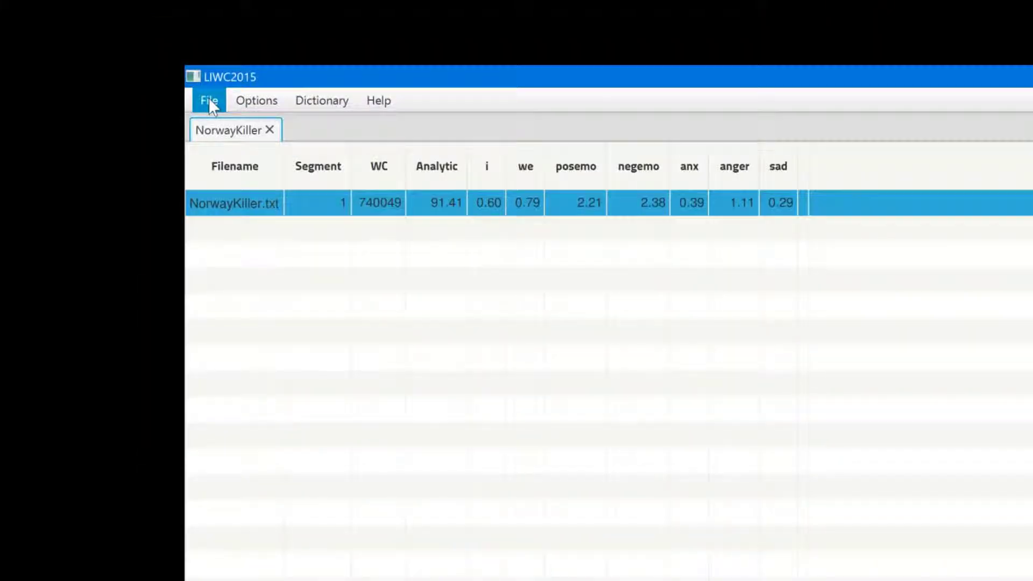
Step: Set segmentation to a fixed 20 segments per text and begin a new text analysis
left_click(246, 99)
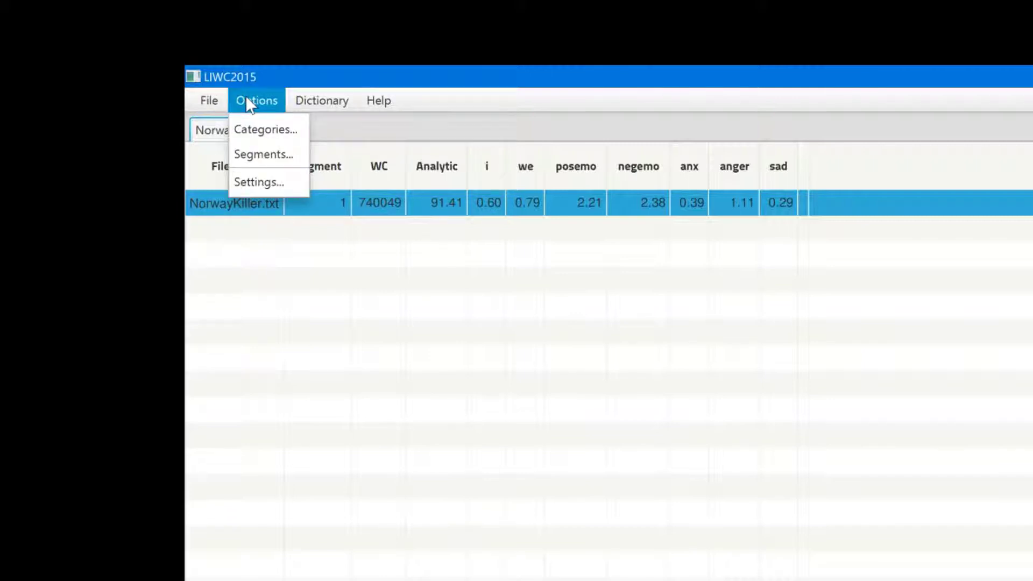
left_click(264, 155)
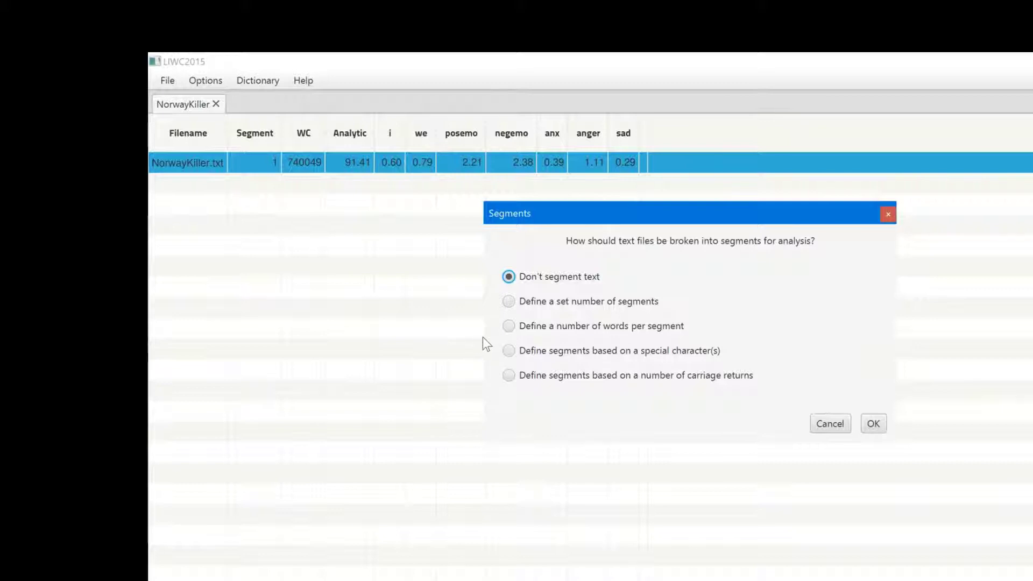
left_click(510, 302)
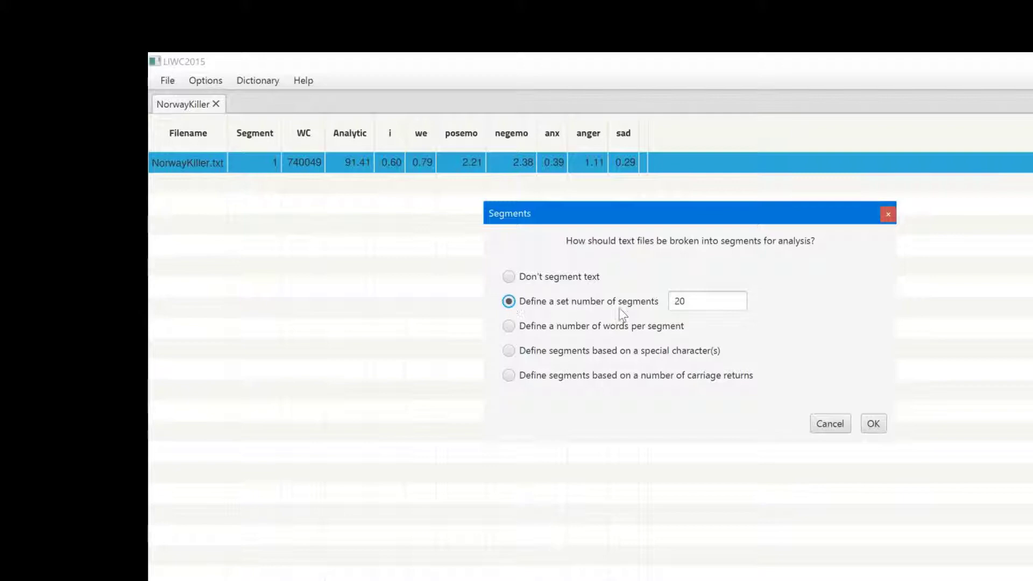
left_click(877, 426)
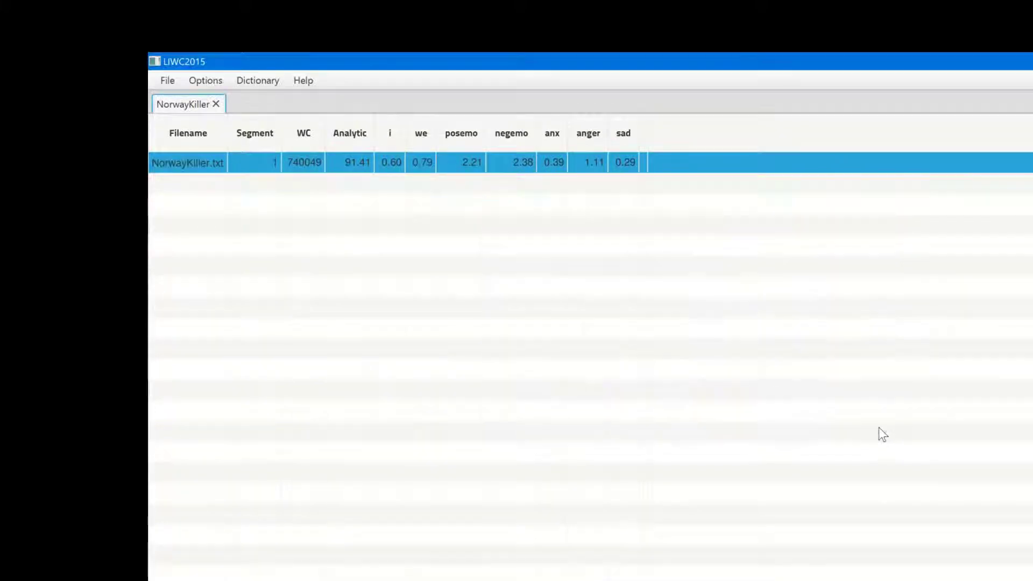
left_click(166, 82)
left_click(177, 106)
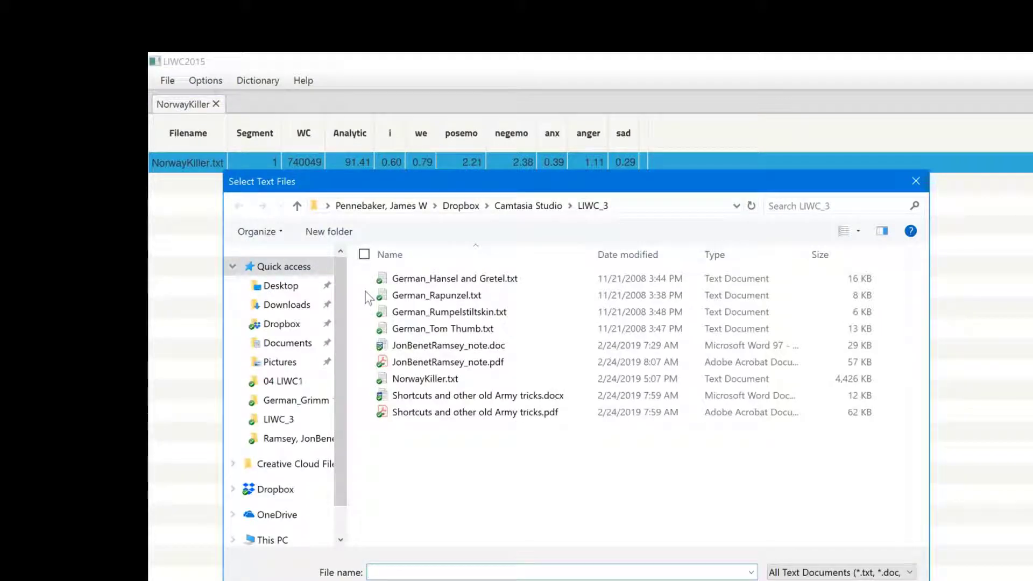
Step: Re-analyse NorwayKiller.txt into 20 segments of about 37003 words each
left_click(428, 380)
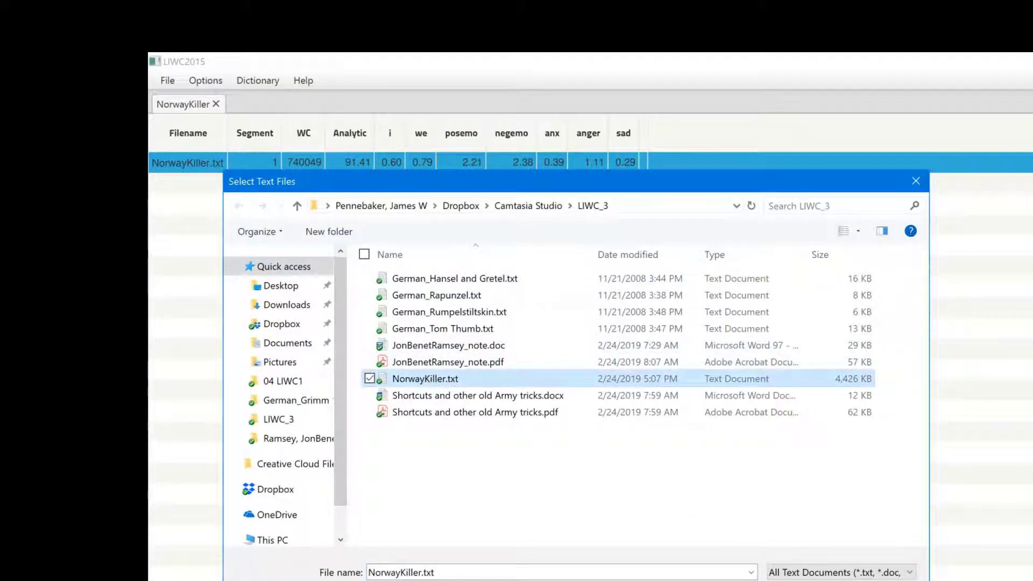
key("Return")
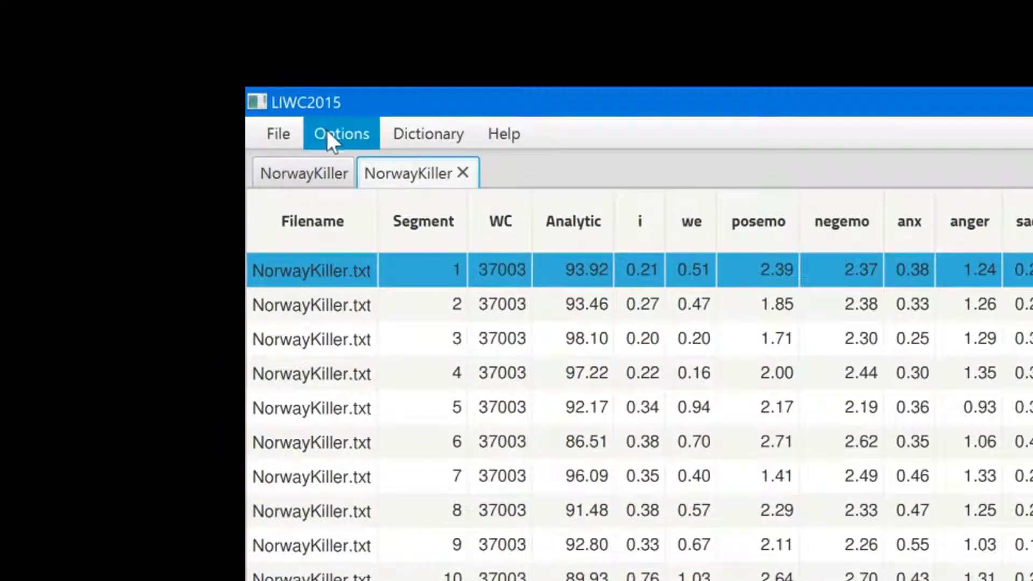
Step: Try words-per-segment and special-character segmentation, settling on splitting texts every 2 carriage returns
left_click(328, 132)
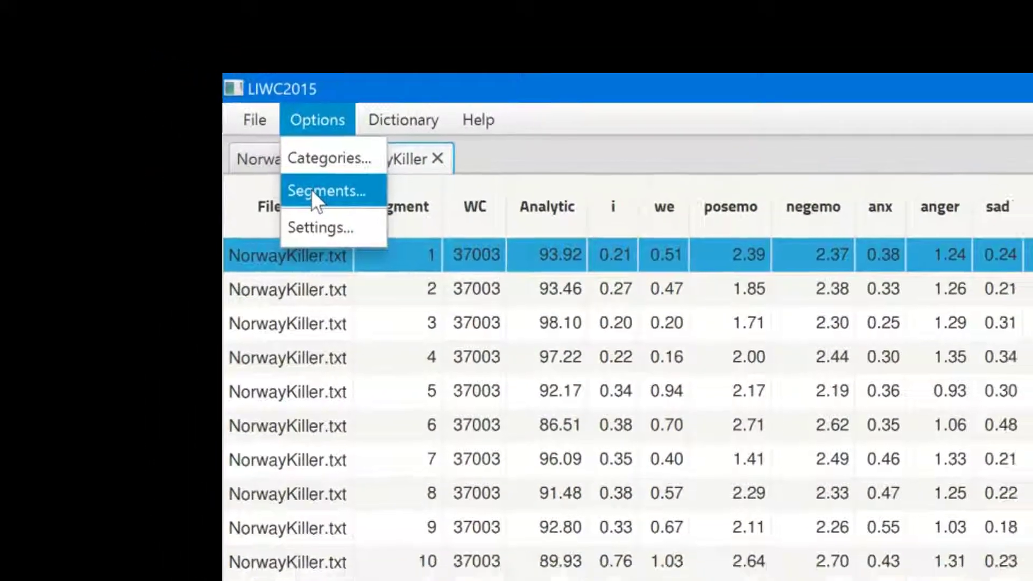
left_click(350, 205)
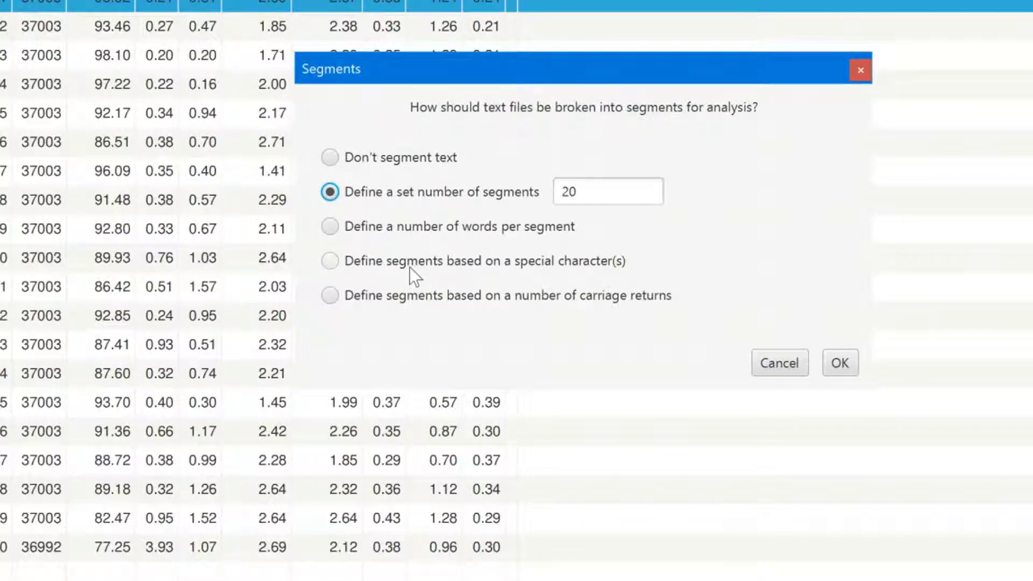
left_click(328, 226)
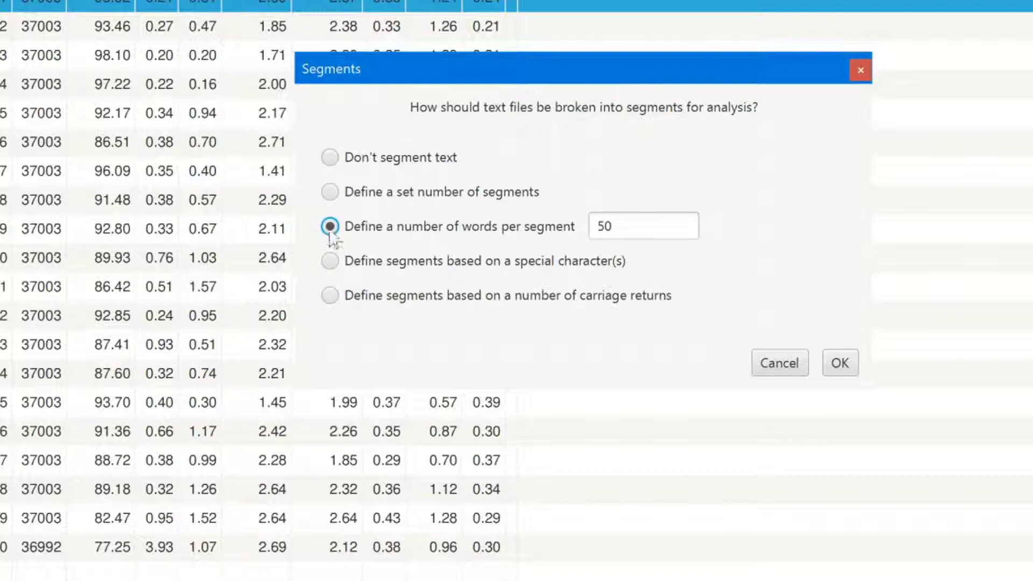
left_click(329, 261)
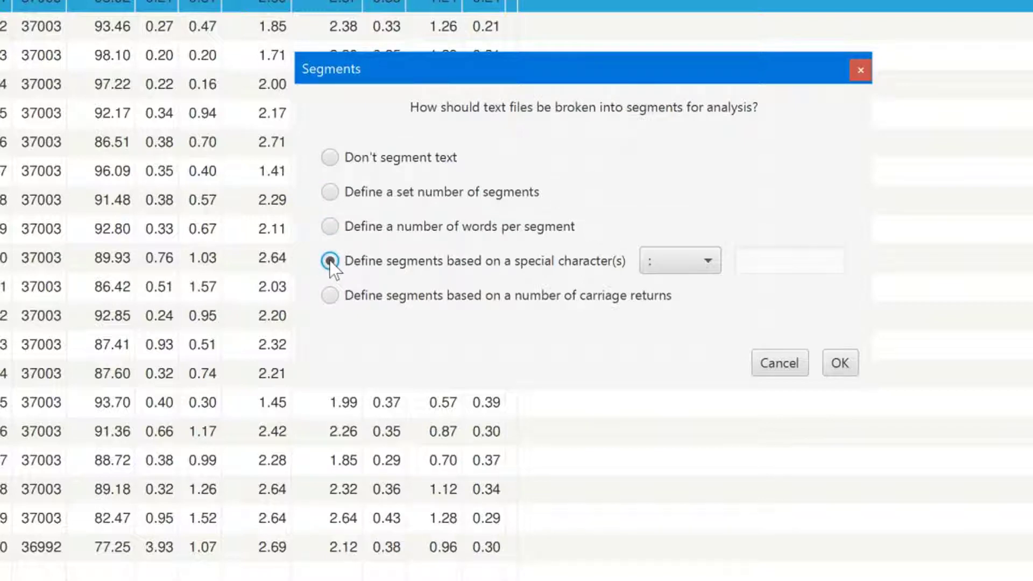
left_click(330, 295)
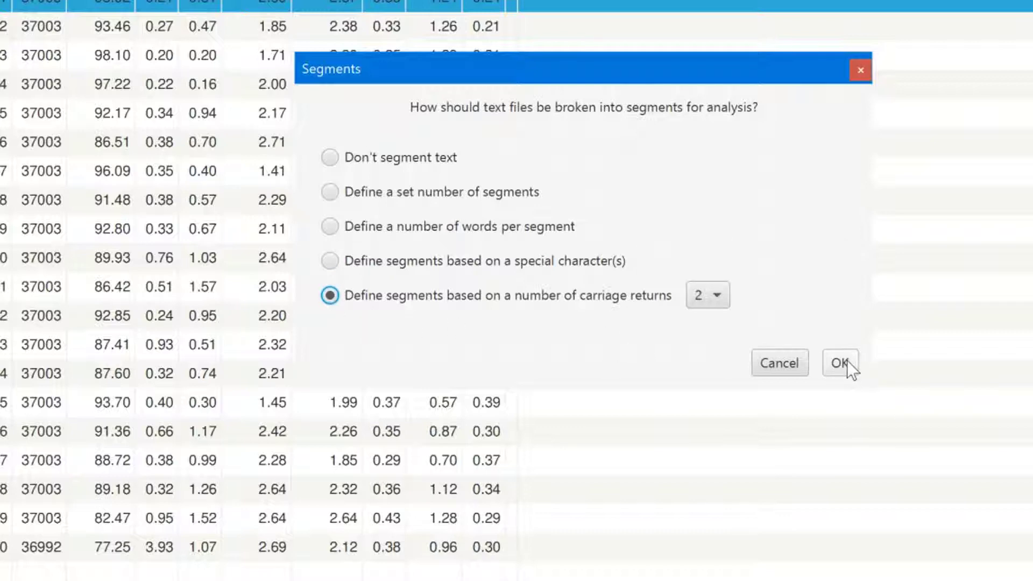
left_click(847, 361)
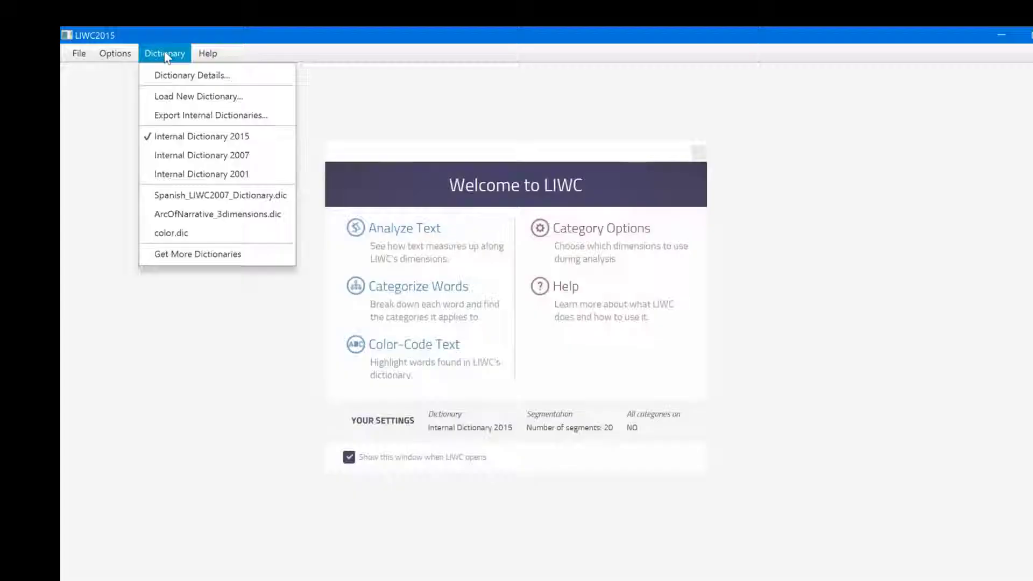
Step: Review the active dictionary's details, switch to Internal Dictionary 2007, then back to Internal Dictionary 2015
left_click(187, 75)
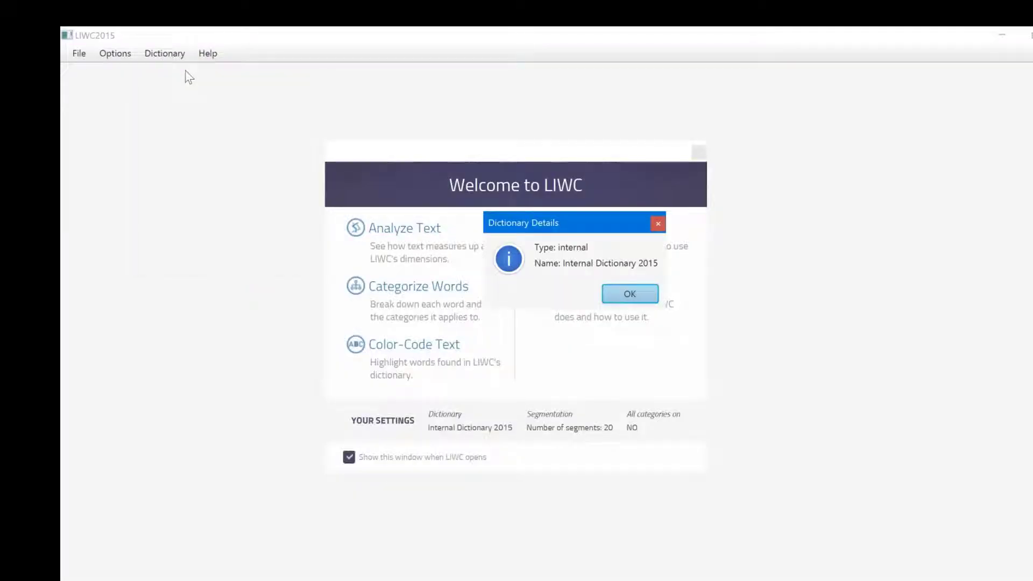
left_click(628, 295)
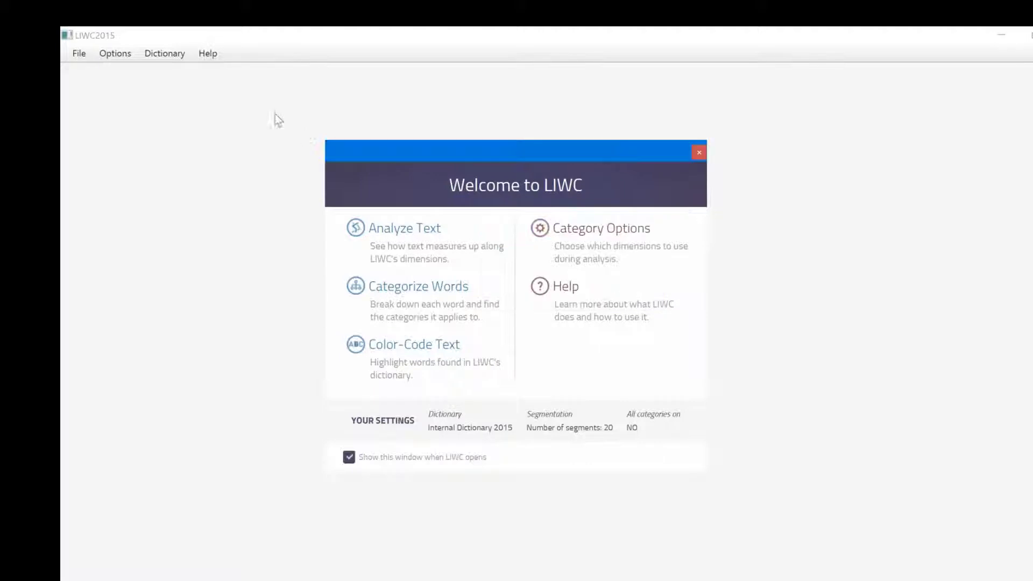
left_click(162, 54)
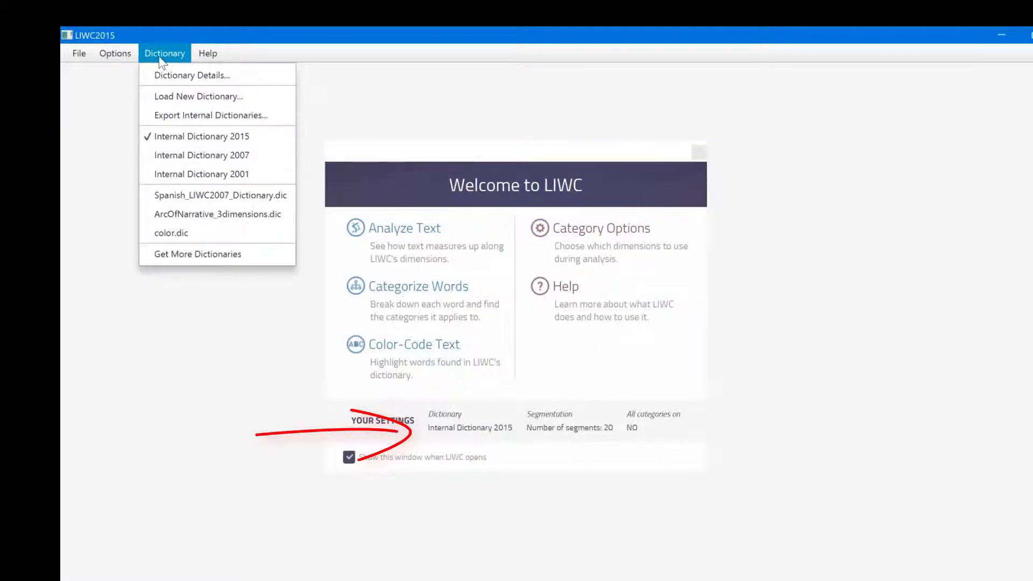
left_click(173, 155)
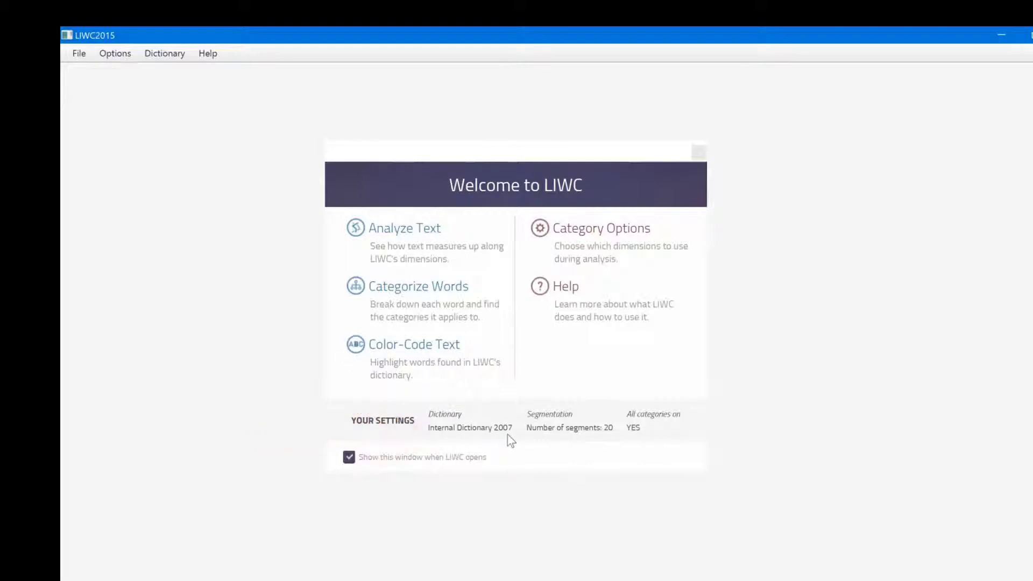
left_click(163, 56)
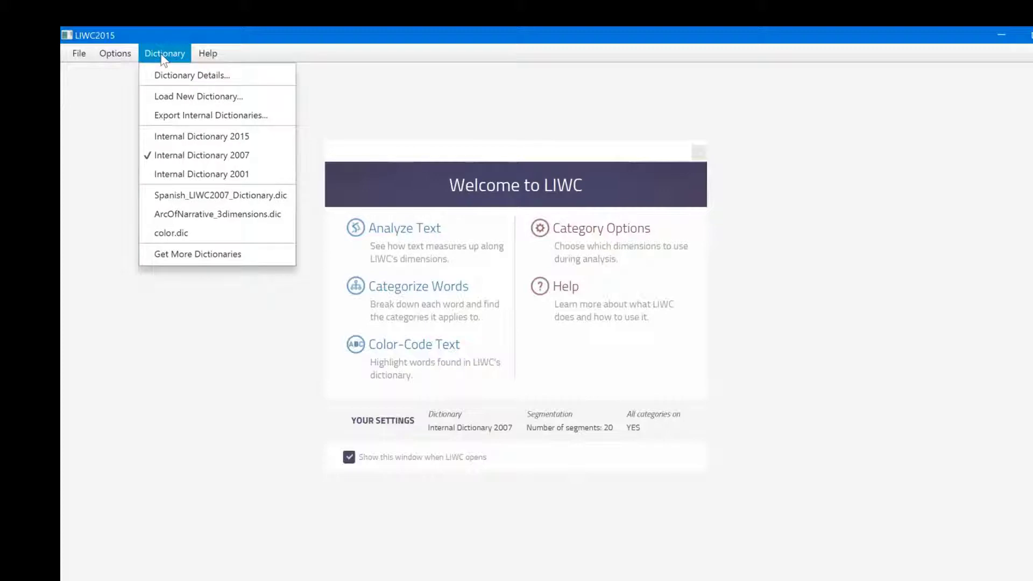
left_click(169, 129)
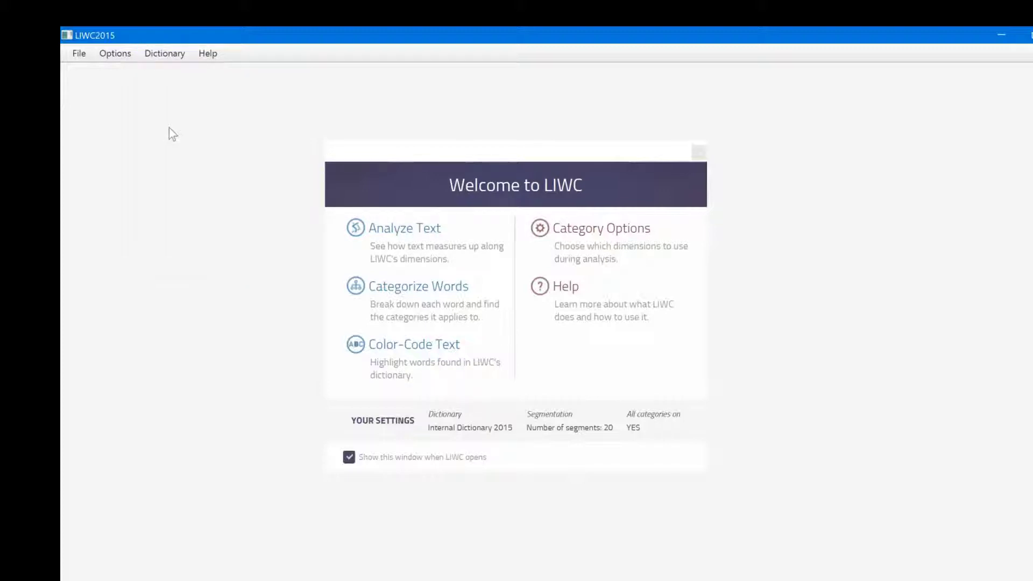
left_click(163, 56)
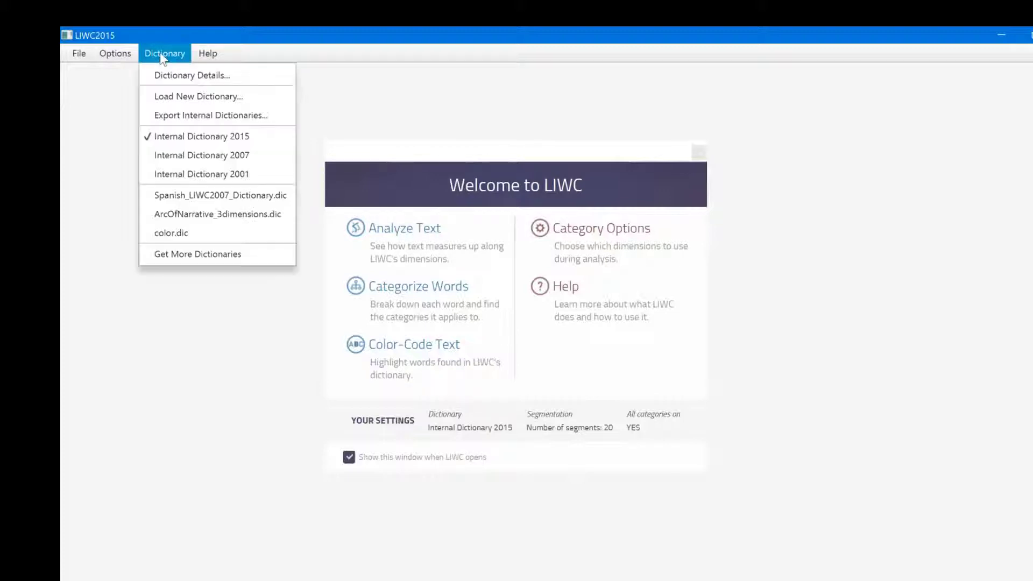
Step: Load color.dic as a new dictionary file and acknowledge the confirmation
left_click(179, 97)
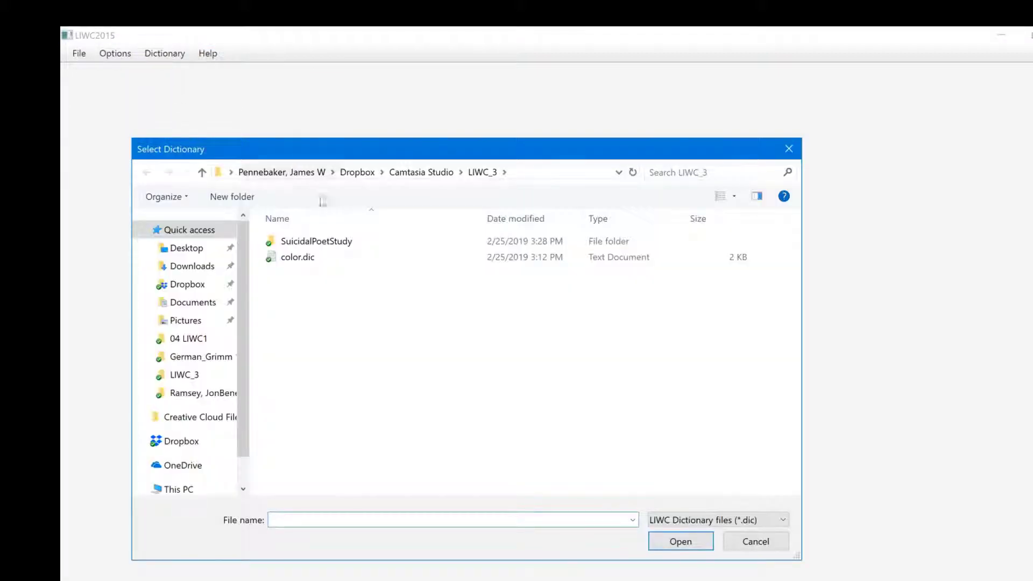
left_click(299, 258)
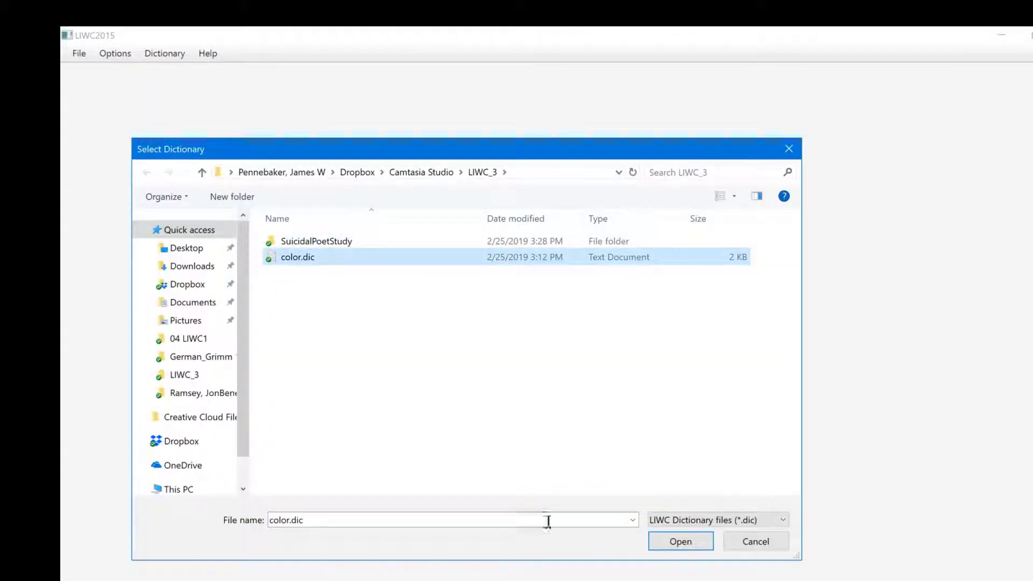
left_click(681, 542)
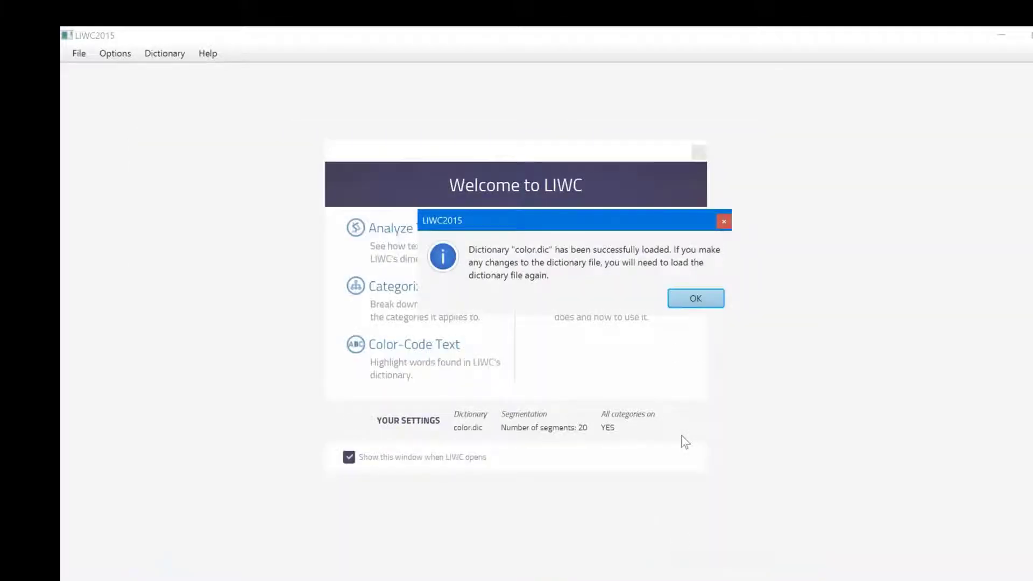
left_click(697, 299)
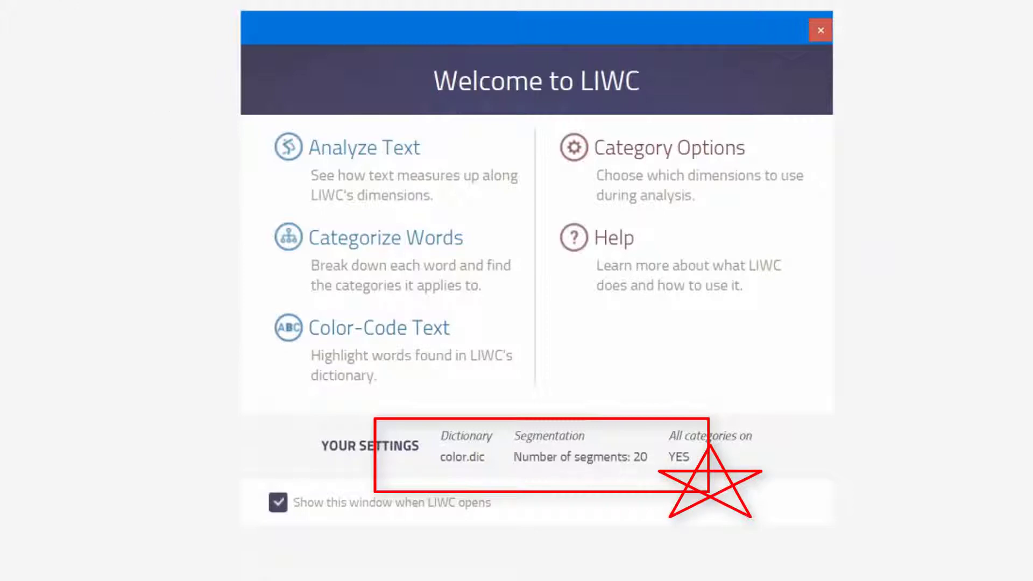
Step: Uncheck the Punctuation marks categories in the analysis categories
left_click(151, 23)
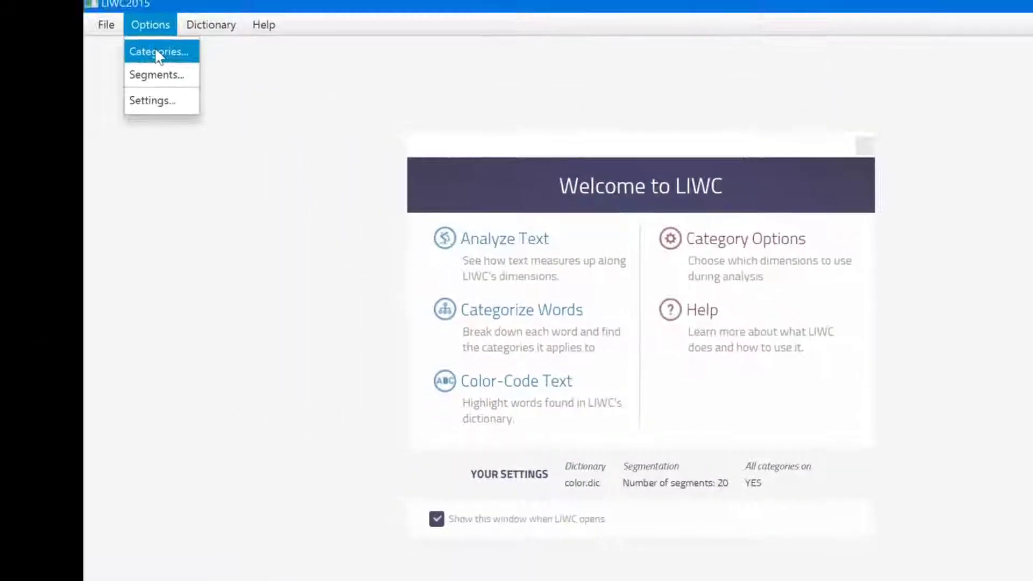
left_click(156, 49)
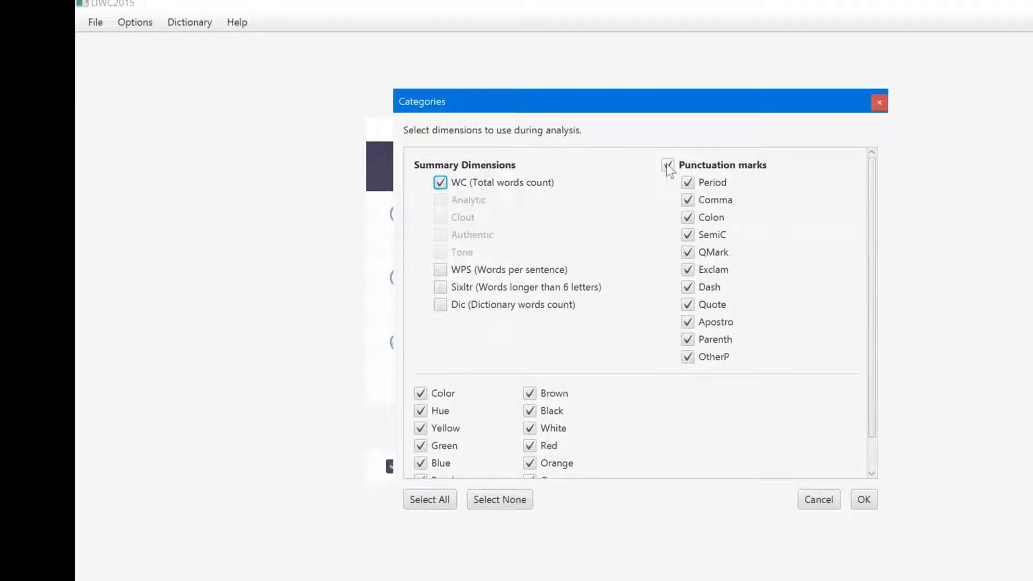
left_click(667, 165)
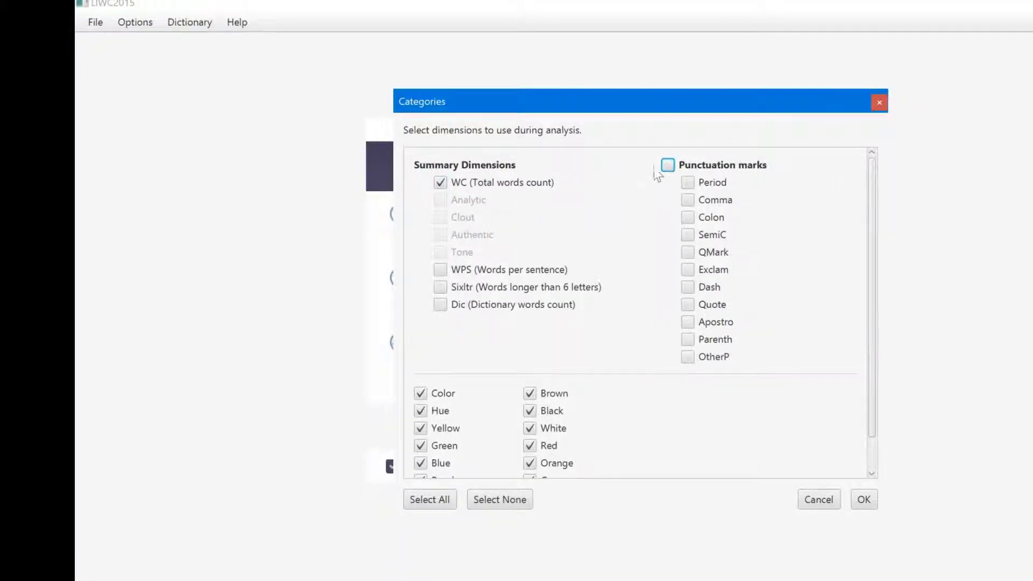
left_click(864, 500)
Step: Set text segmentation to Don't segment text
left_click(136, 23)
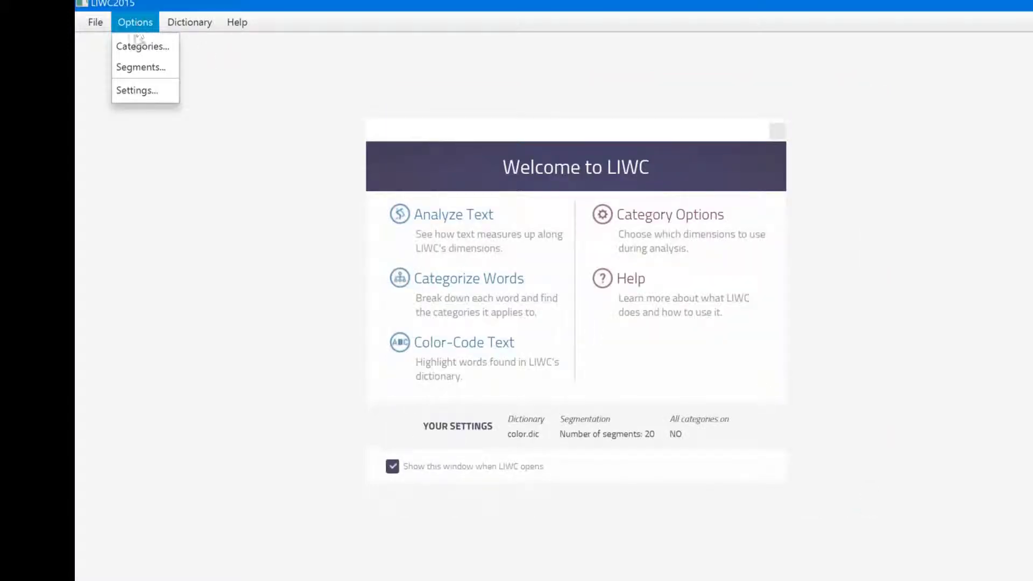
left_click(139, 66)
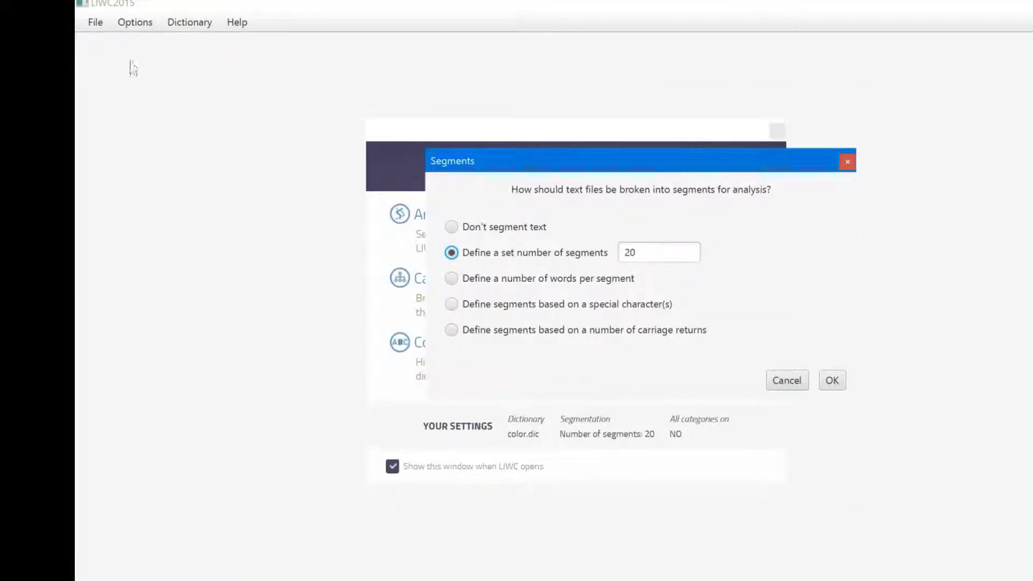
left_click(451, 226)
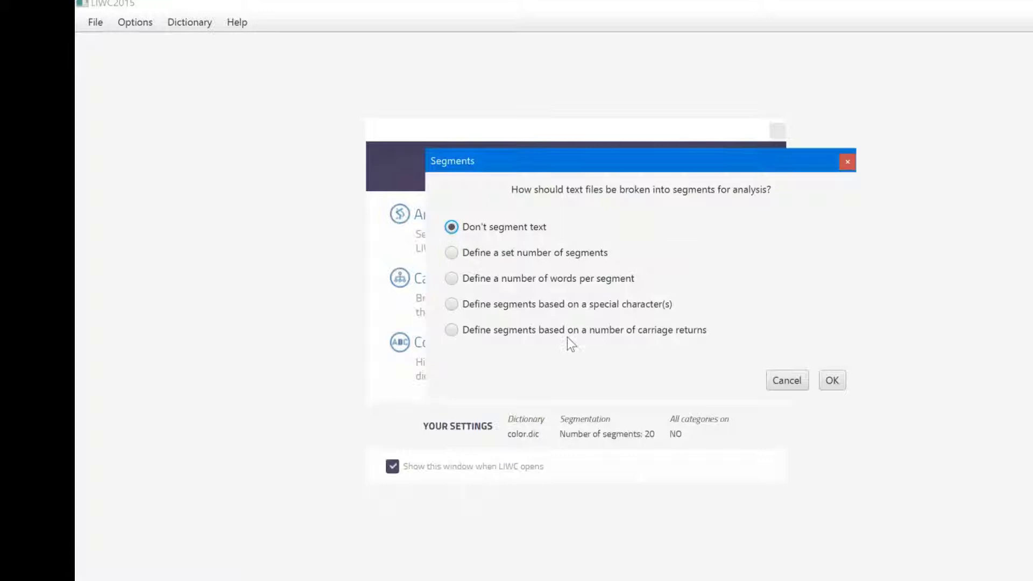
left_click(831, 382)
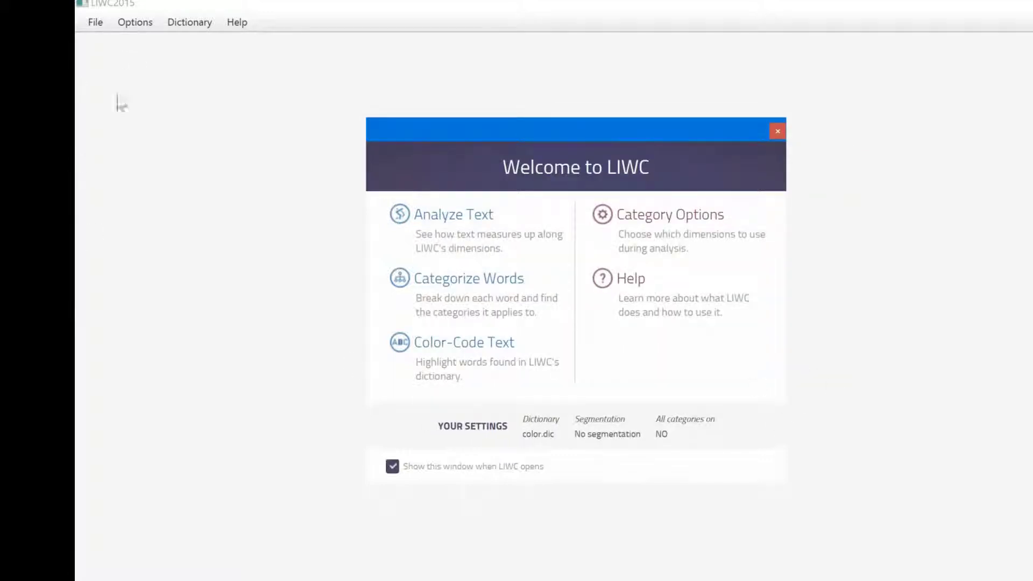
Step: Analyse text in the SuicidalPoetStudy folder, including subfolders, for 301 files
left_click(445, 220)
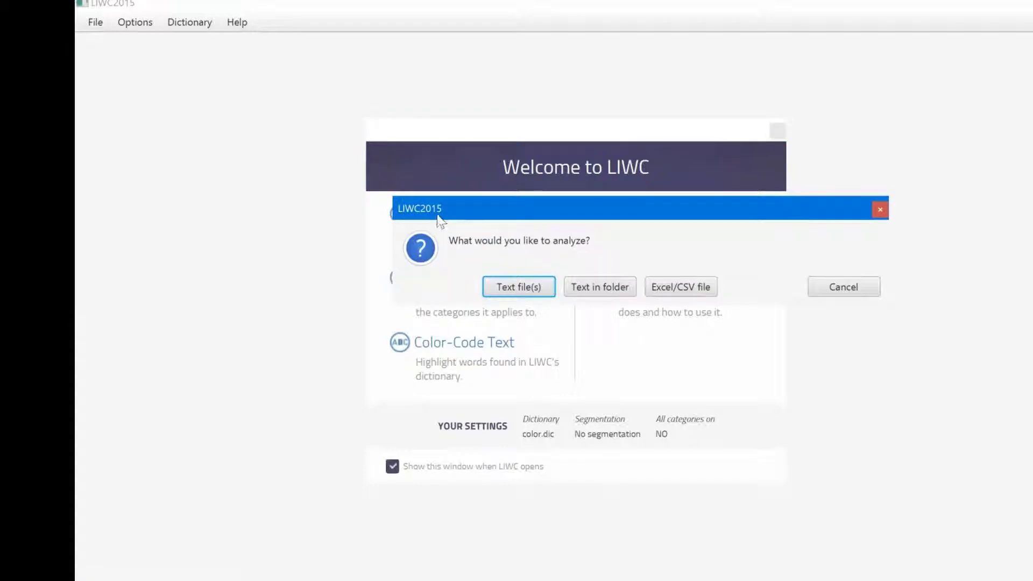
left_click(600, 287)
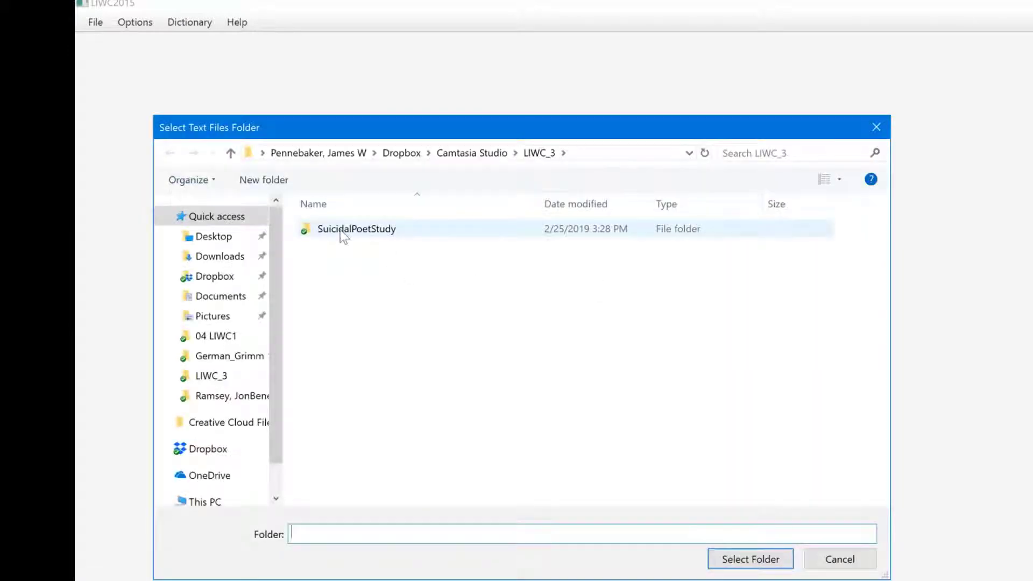
left_click(340, 230)
left_click(746, 561)
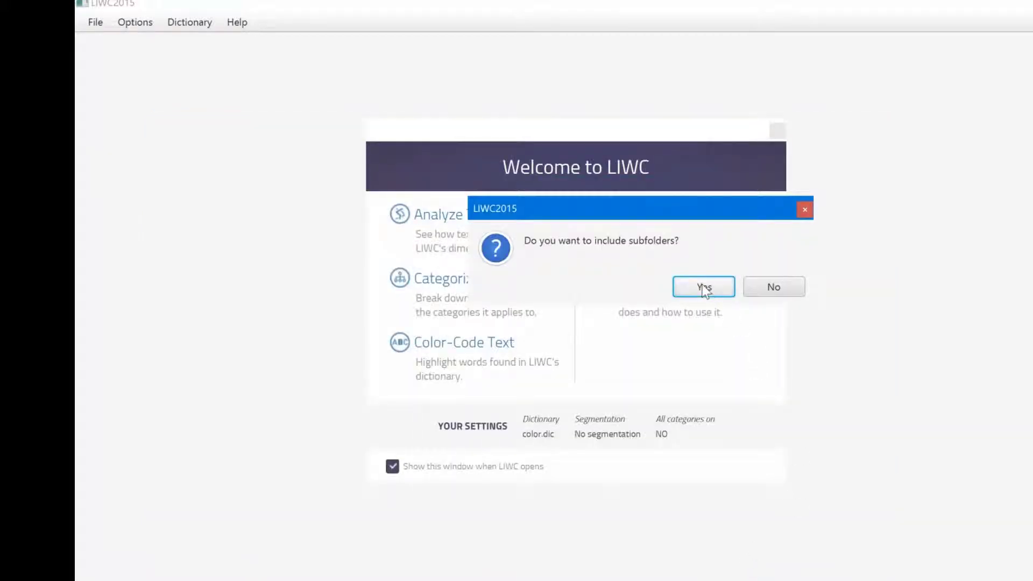
left_click(704, 286)
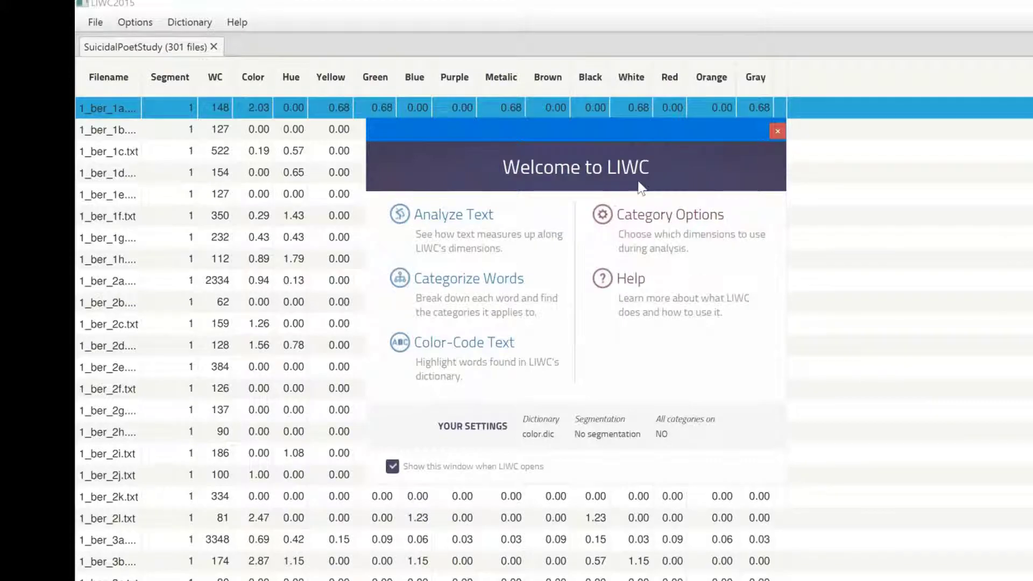
Step: Close the Welcome window and scroll to the Suicidal vs Non-suicidal summary rows below the data
left_click(779, 132)
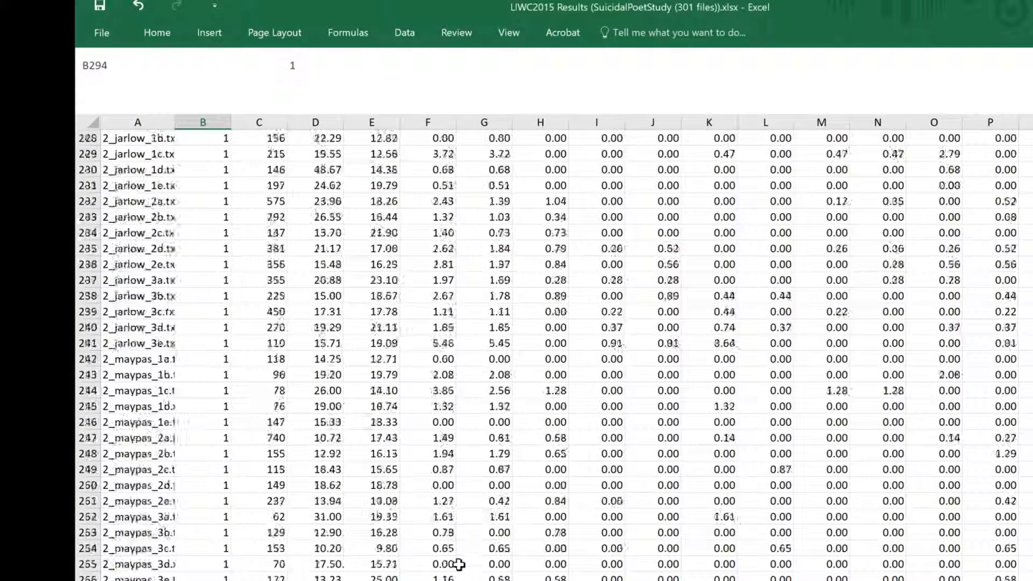
scroll(456, 563, "up", 20)
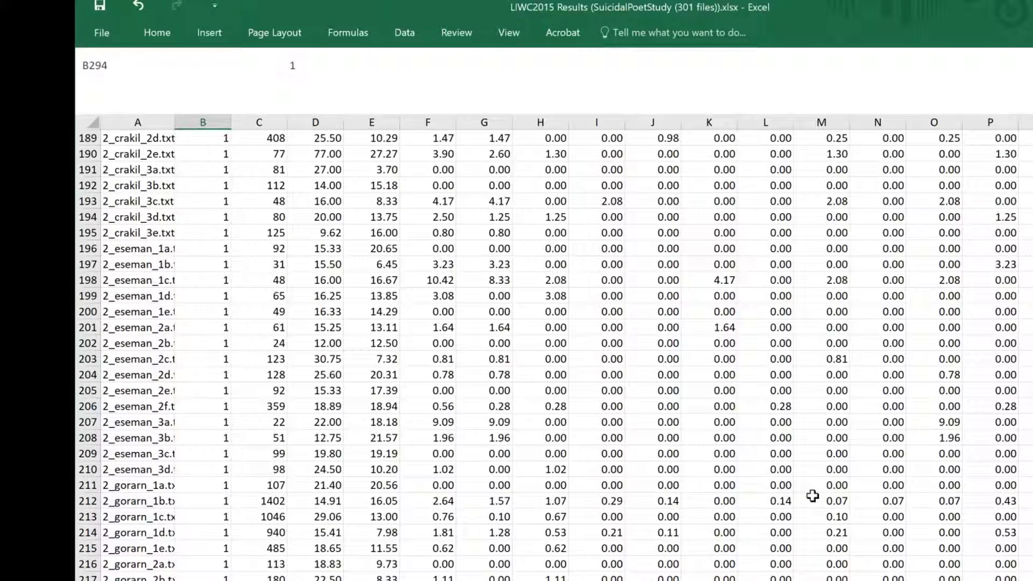
scroll(810, 496, "down", 13)
scroll(810, 496, "down", 20)
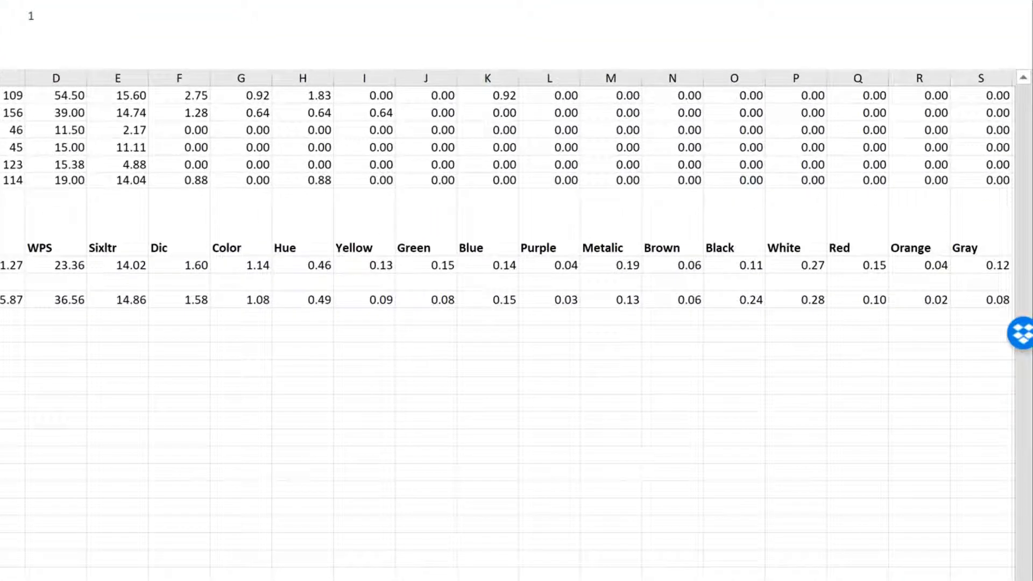
left_click_drag(353, 235, 421, 332)
left_click_drag(420, 233, 419, 323)
mouse_move(357, 232)
left_mouse_down()
mouse_move(421, 234)
mouse_move(425, 311)
mouse_move(425, 245)
left_mouse_up()
mouse_move(812, 227)
left_mouse_down()
mouse_move(813, 275)
mouse_move(869, 320)
left_mouse_up()
left_click_drag(871, 226, 871, 321)
left_click_drag(813, 227, 871, 227)
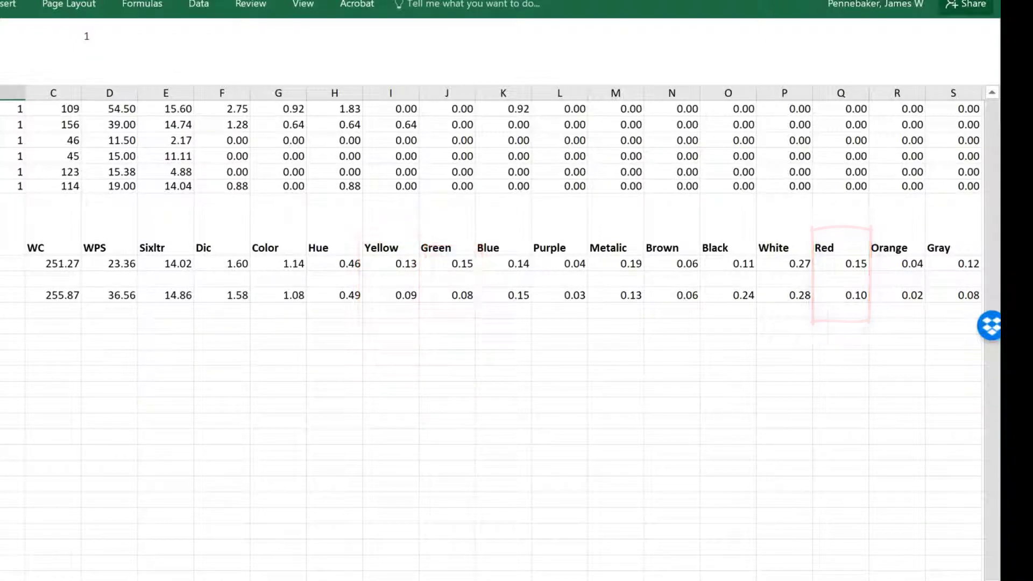
mouse_move(688, 222)
left_mouse_down()
mouse_move(688, 310)
mouse_move(769, 240)
mouse_move(689, 222)
left_mouse_up()
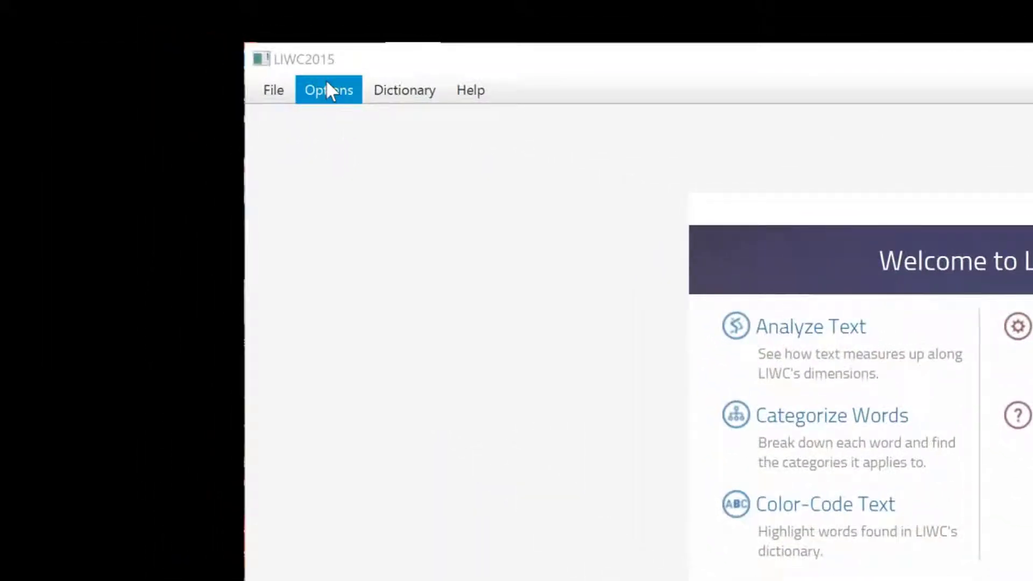
left_click(218, 61)
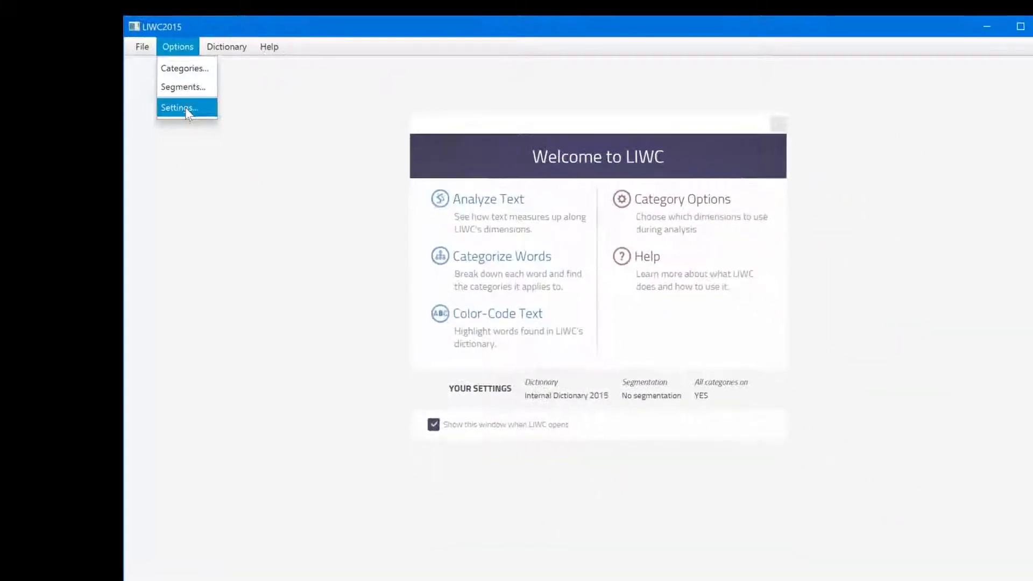
left_click(183, 107)
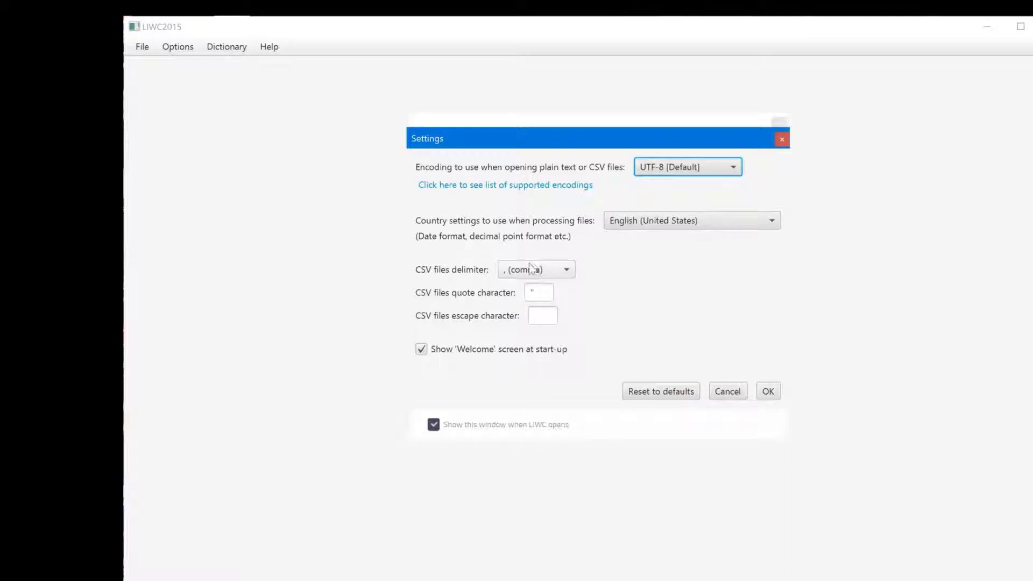
left_click(767, 391)
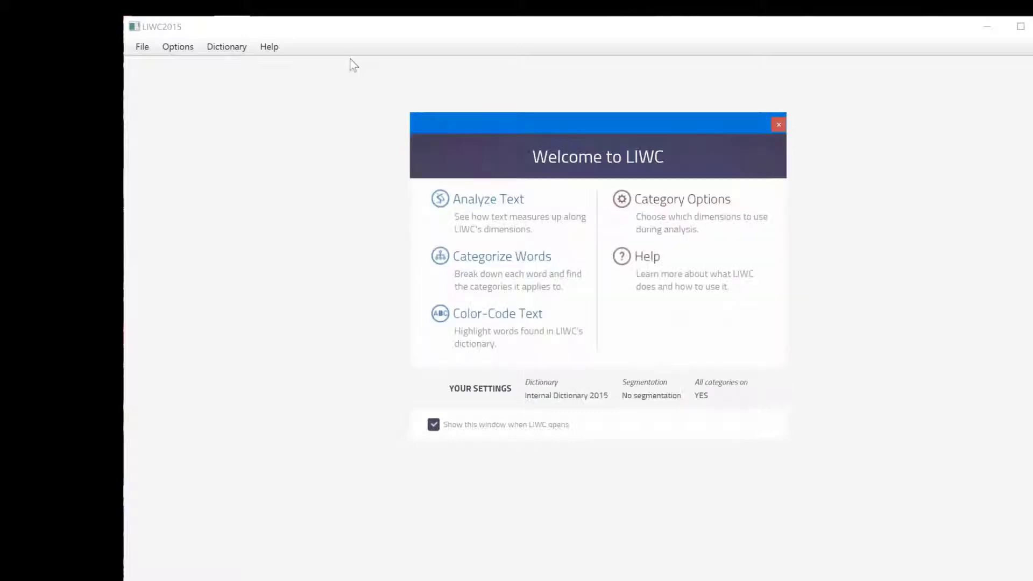
left_click(271, 47)
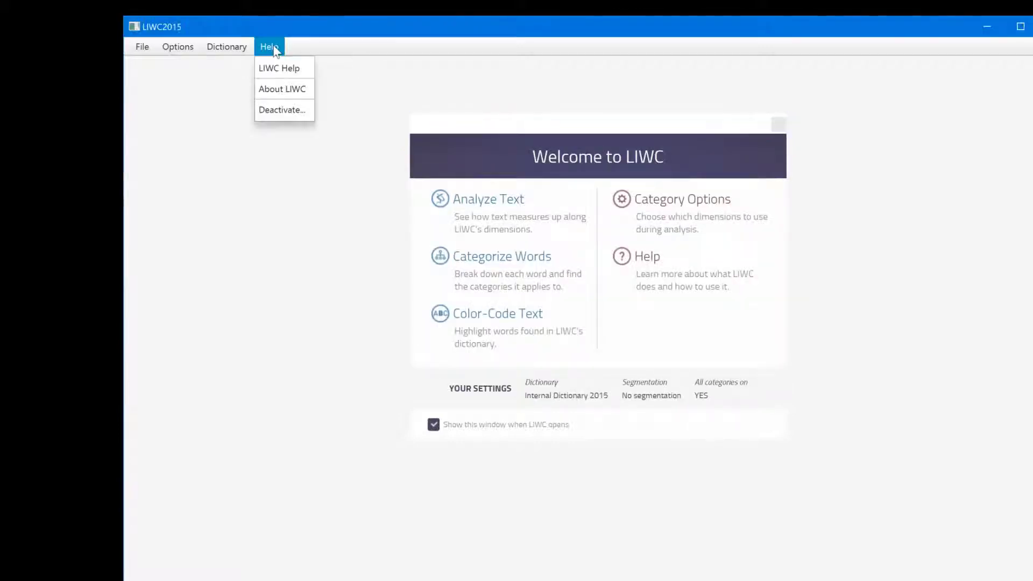
left_click(280, 89)
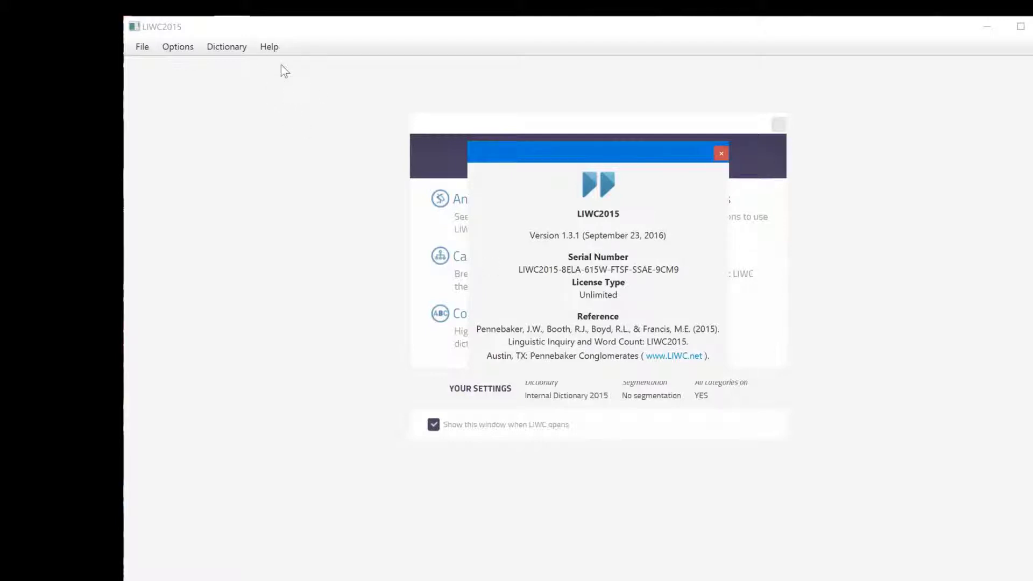
left_click(721, 153)
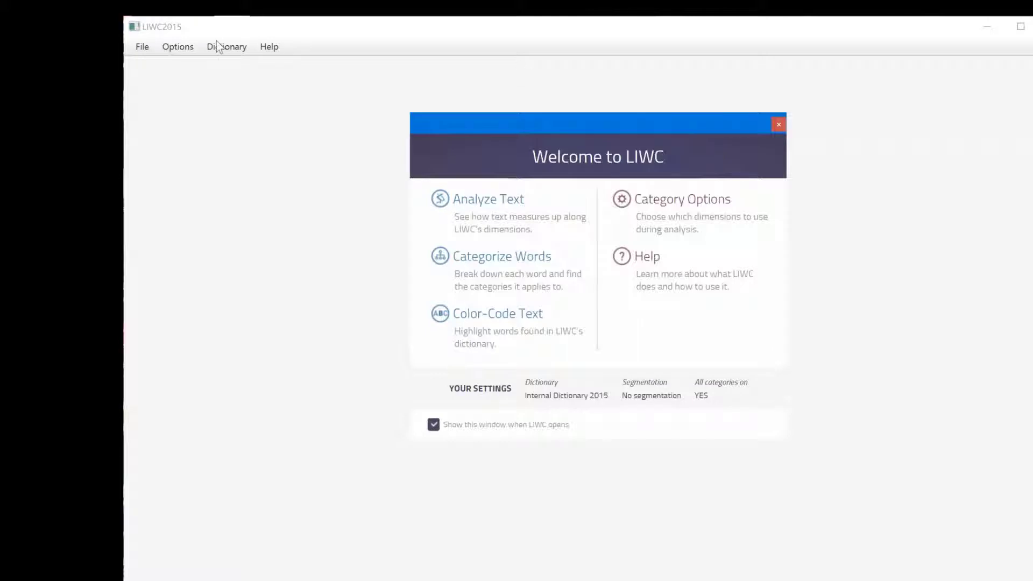
left_click(270, 48)
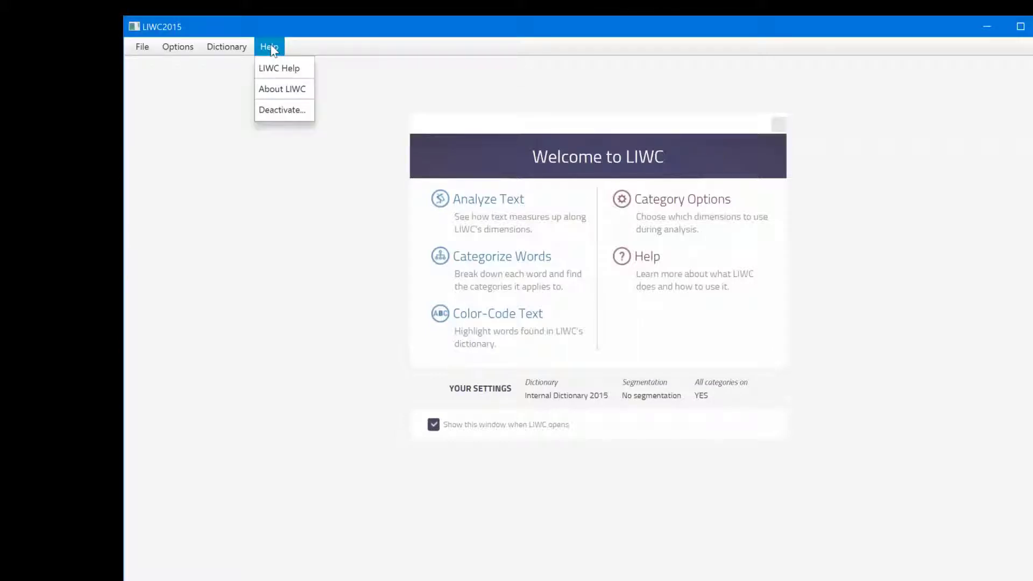
left_click(283, 71)
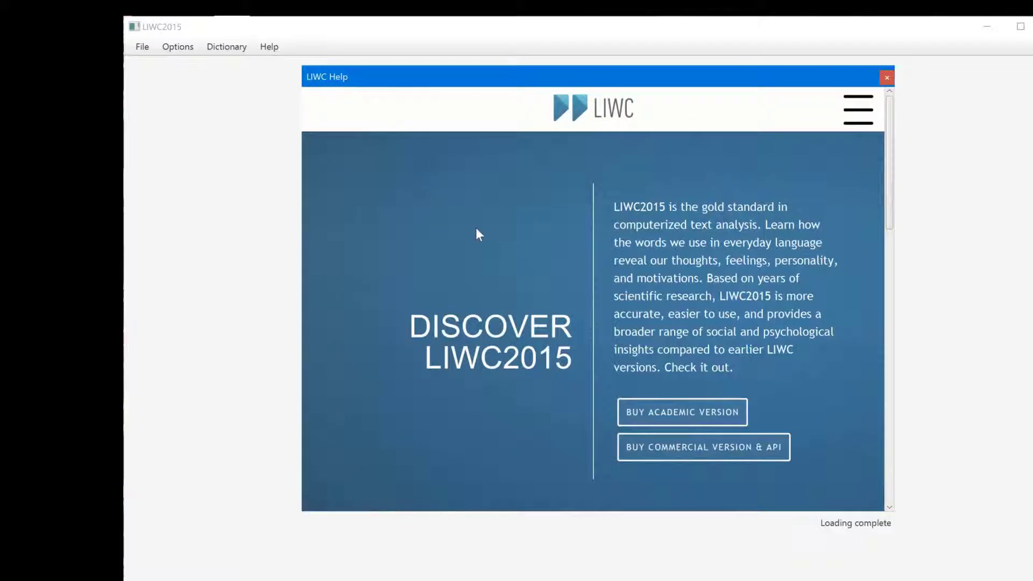
scroll(489, 221, "down", 5)
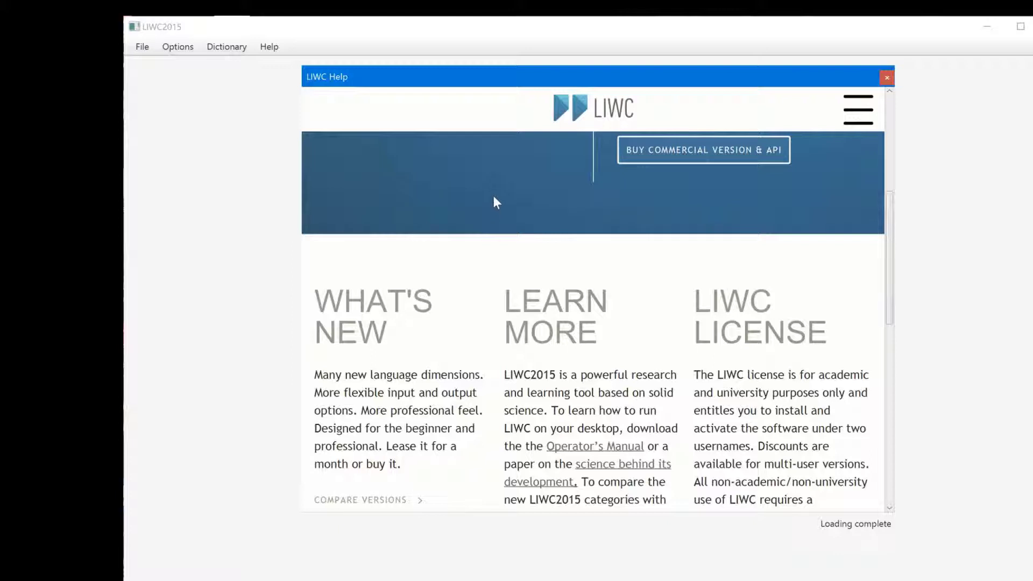
scroll(493, 193, "down", 2)
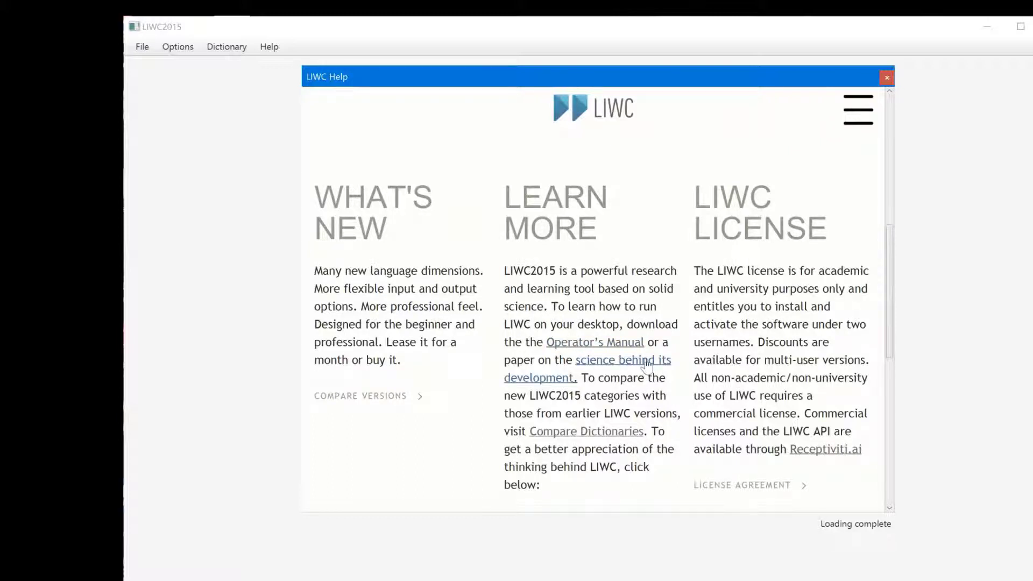
left_click(886, 78)
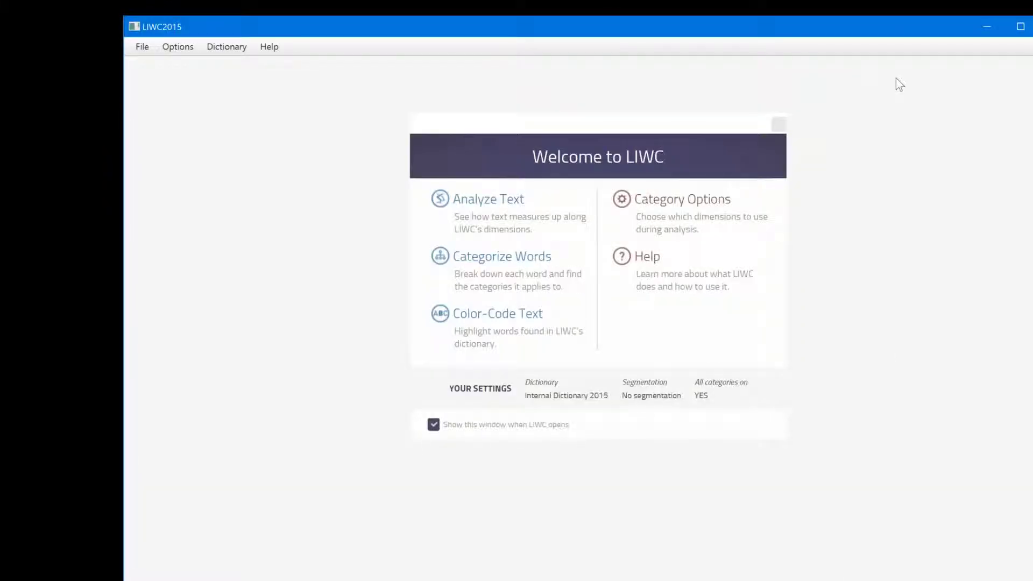